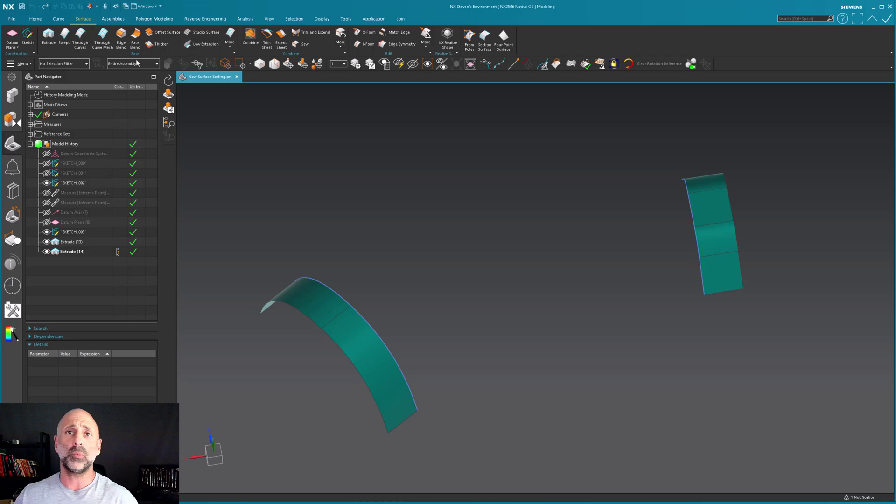
pyautogui.click(103, 45)
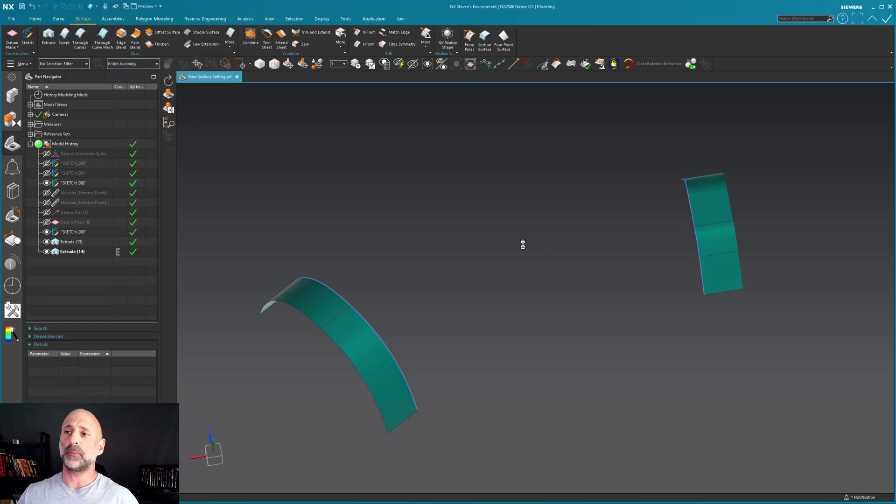
pyautogui.moveTo(530, 250); pyautogui.dragTo(578, 284, button='middle')
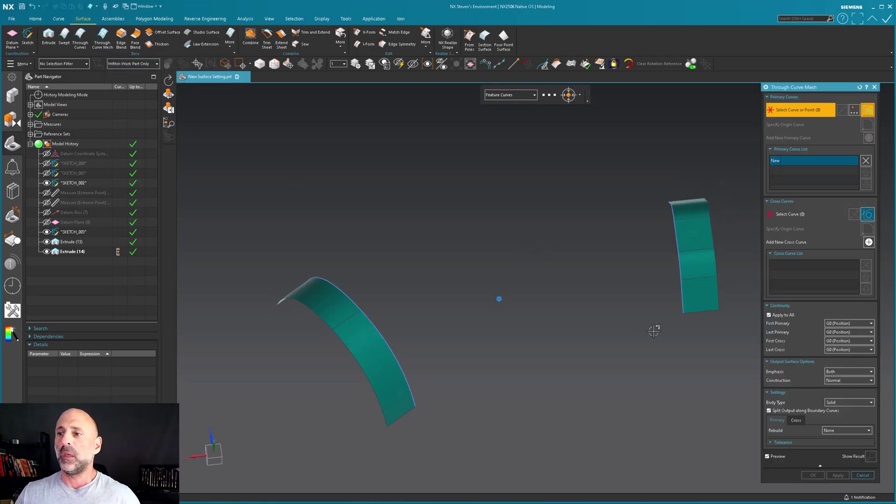
pyautogui.click(789, 412)
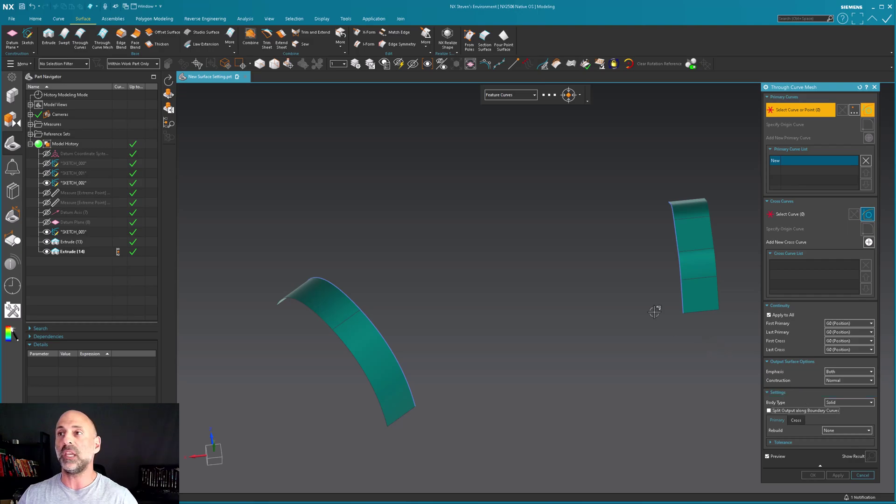
pyautogui.press('Escape')
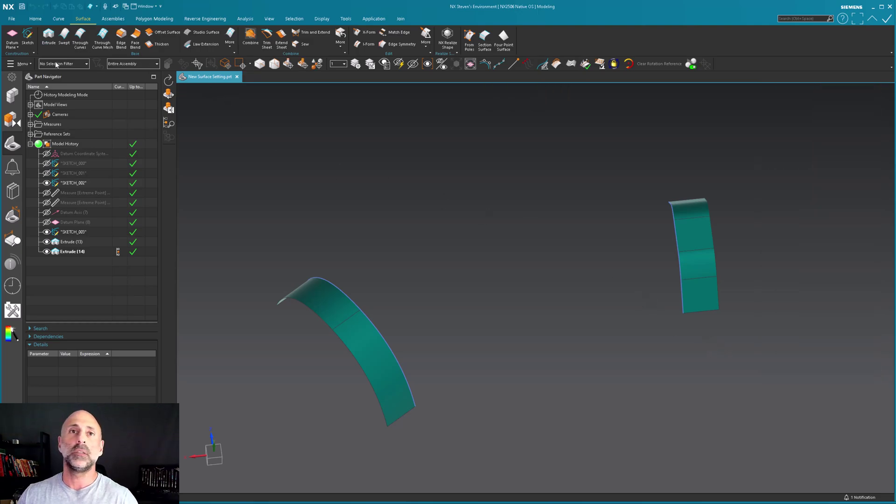
# - Start a Through Curves surface using the inner edge curves of the two extruded sheets as its two sections
pyautogui.click(80, 38)
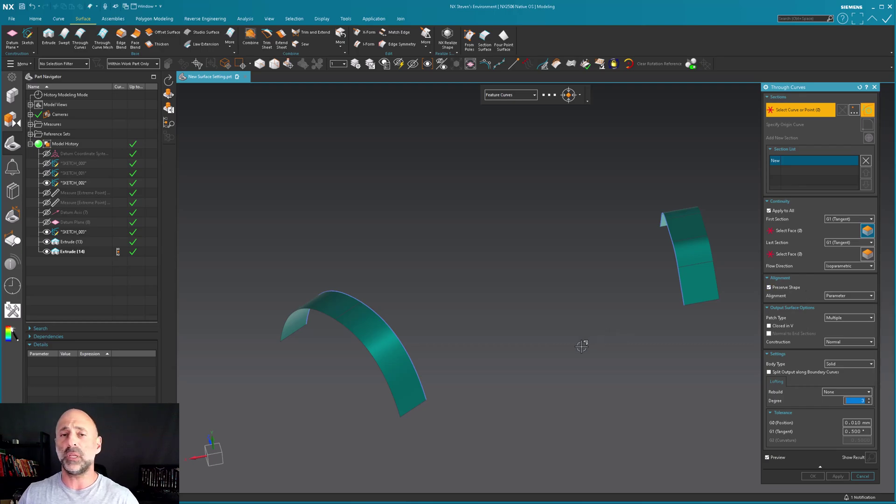
pyautogui.moveTo(581, 346); pyautogui.dragTo(581, 346, button='middle')
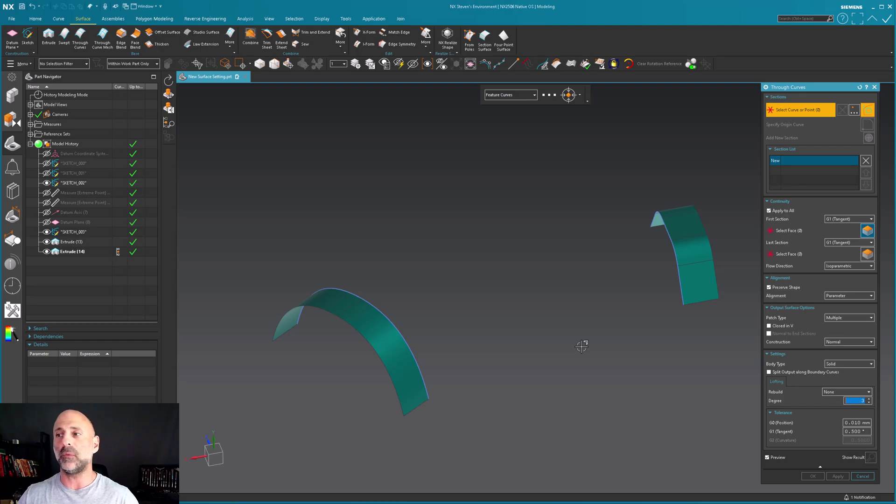
pyautogui.moveTo(582, 345); pyautogui.dragTo(601, 352, button='middle')
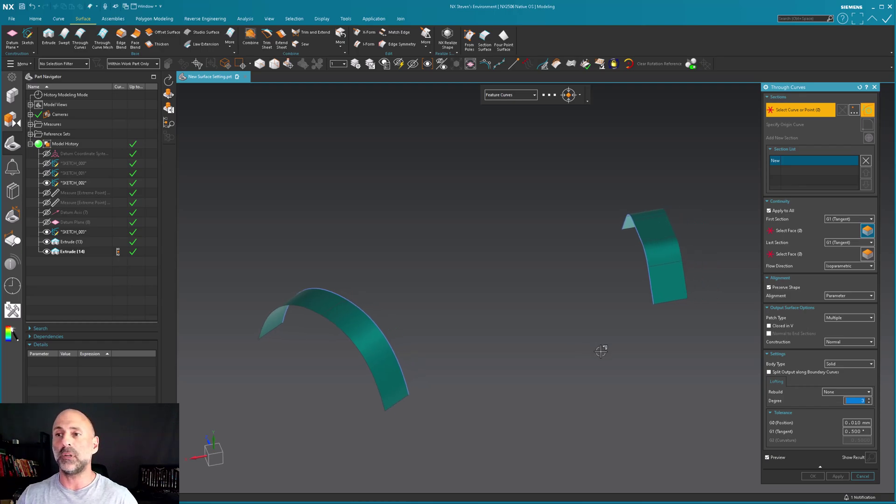
pyautogui.click(652, 290)
pyautogui.scroll(-2, 512, 314)
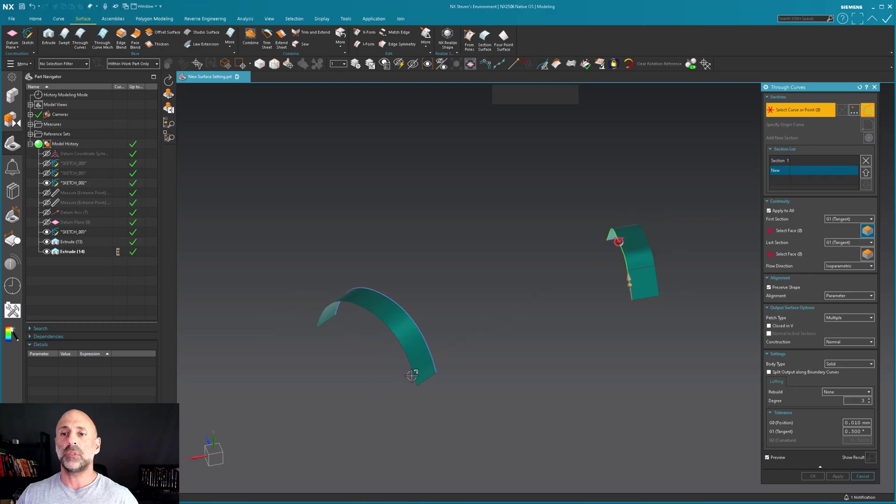
pyautogui.click(435, 357)
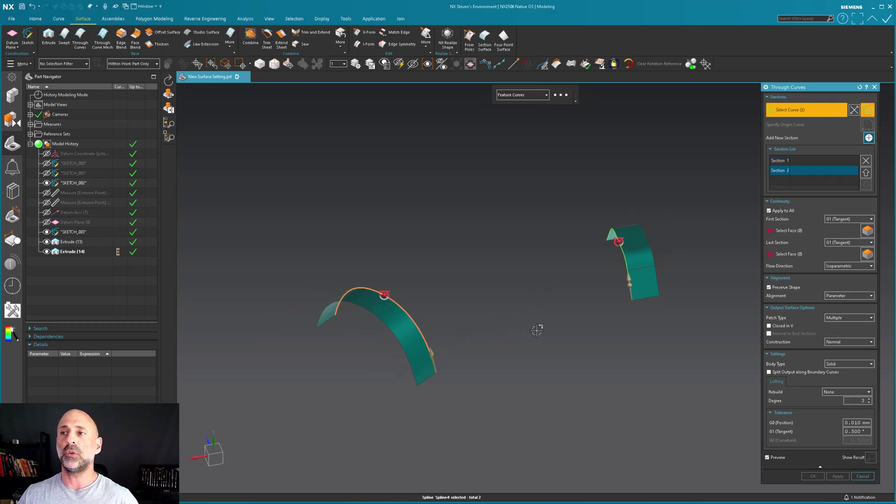
# - Assign the tangent faces of the two extruded sheets as the G1 (Tangent) continuity faces for the first and last sections
pyautogui.click(797, 228)
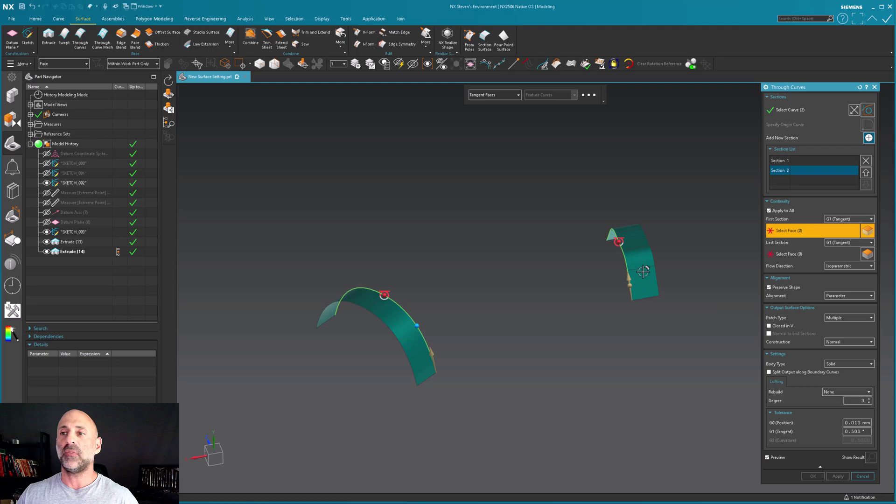
pyautogui.click(643, 271)
pyautogui.click(793, 254)
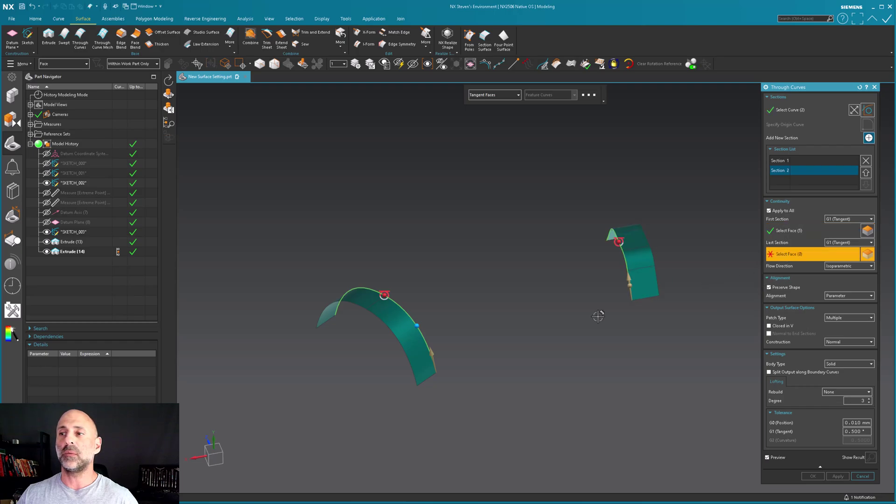
pyautogui.click(421, 353)
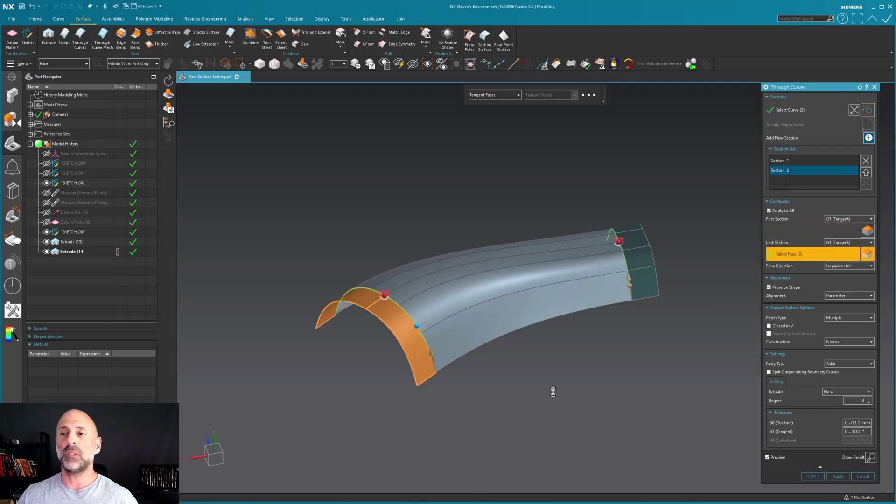
# - Try the Not Specified flow direction and toggle splitting along boundary curves in the surface preview, restoring Isoparametric flow with splitting off
pyautogui.click(843, 266)
pyautogui.click(843, 275)
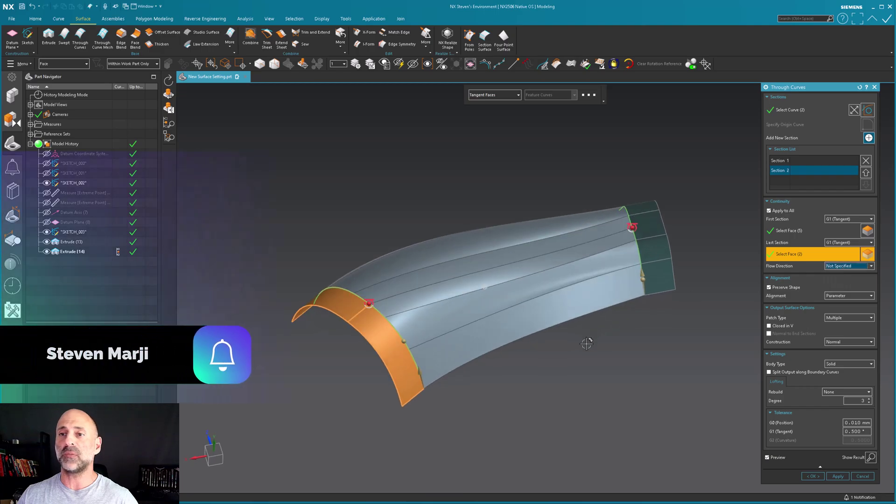
pyautogui.moveTo(587, 343); pyautogui.dragTo(621, 401, button='middle')
pyautogui.click(783, 373)
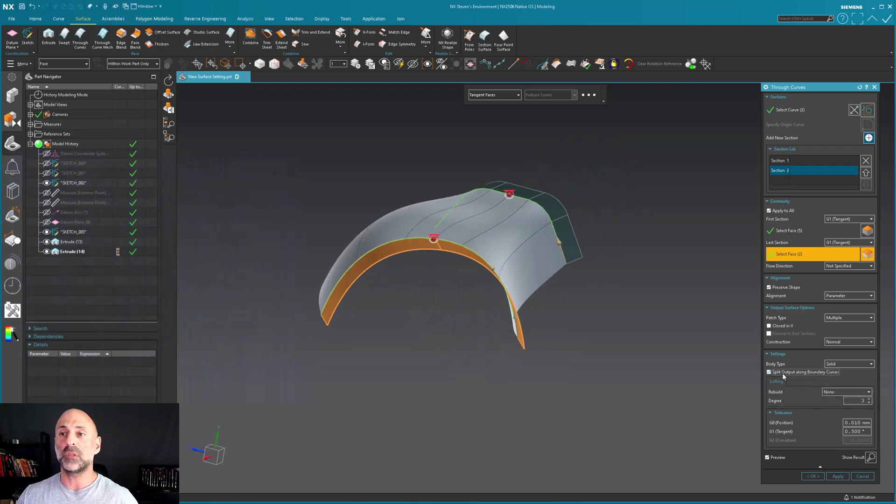
pyautogui.click(784, 376)
pyautogui.click(848, 265)
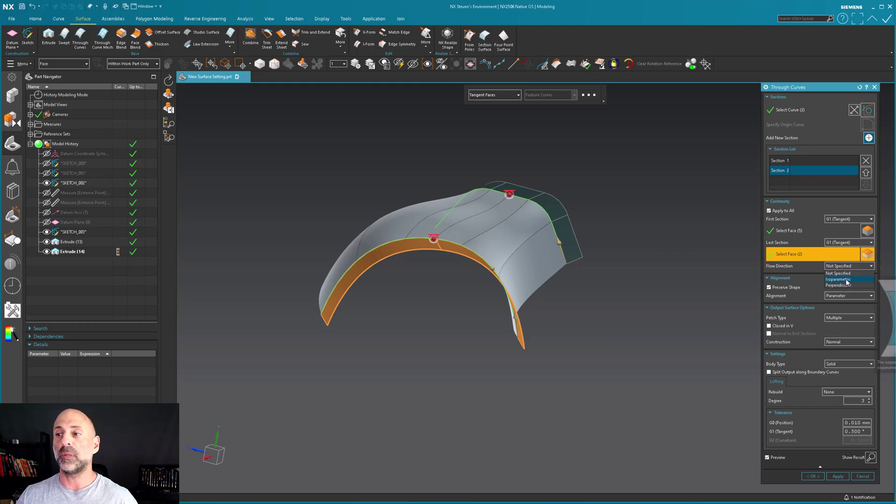
pyautogui.click(847, 279)
# - Check the surface preview and create the Through Curves surface between the two extruded sheets
pyautogui.moveTo(584, 320); pyautogui.dragTo(583, 323, button='middle')
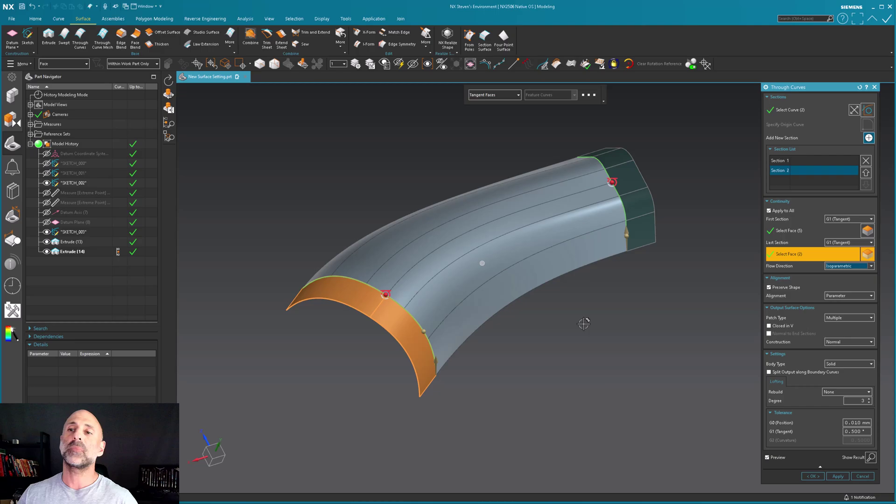
pyautogui.press('F8')
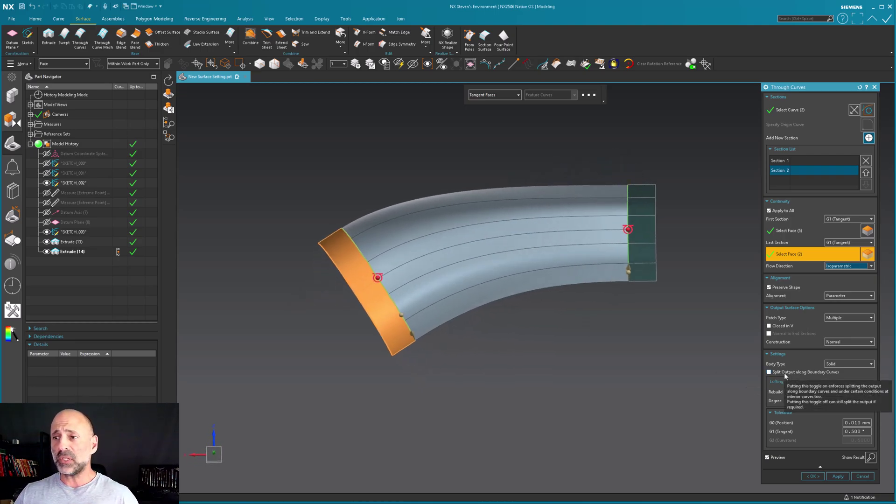
pyautogui.click(820, 476)
# - Add a Multiface Surface Continuity analysis checking G1 (Tangent) between all faces of the Through Curves surface
pyautogui.moveTo(486, 350); pyautogui.dragTo(556, 384, button='middle')
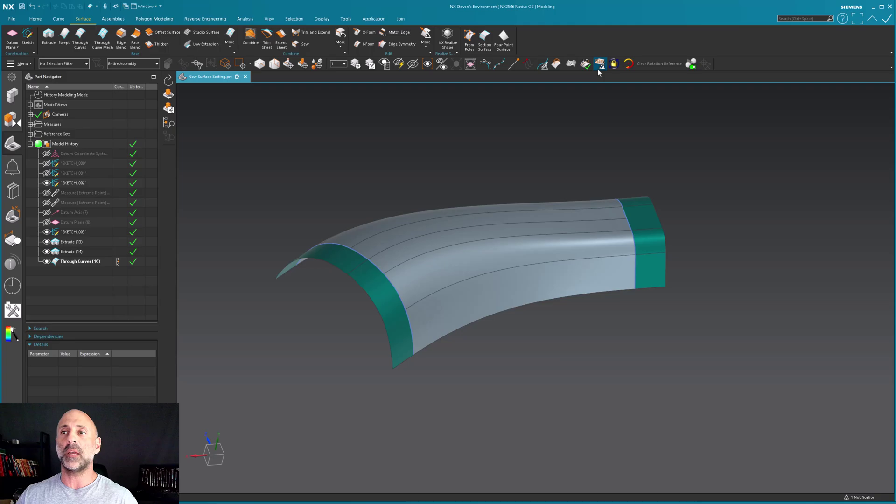
pyautogui.click(533, 253)
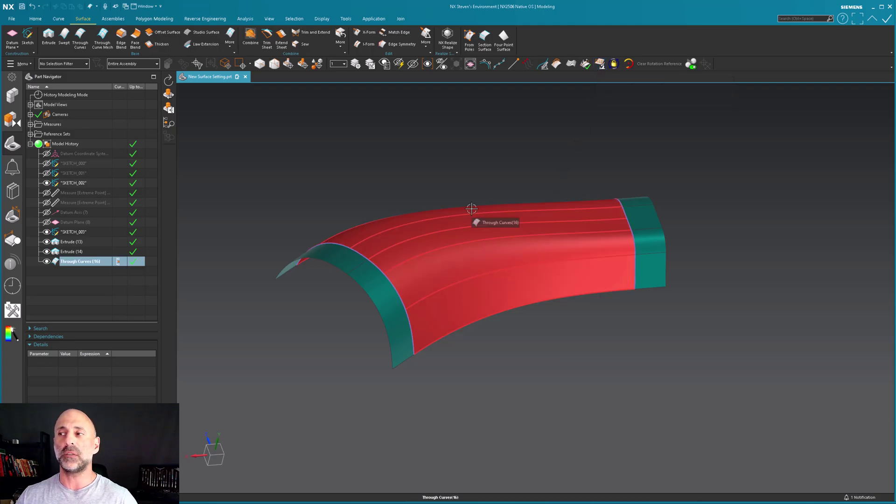
pyautogui.press('Escape')
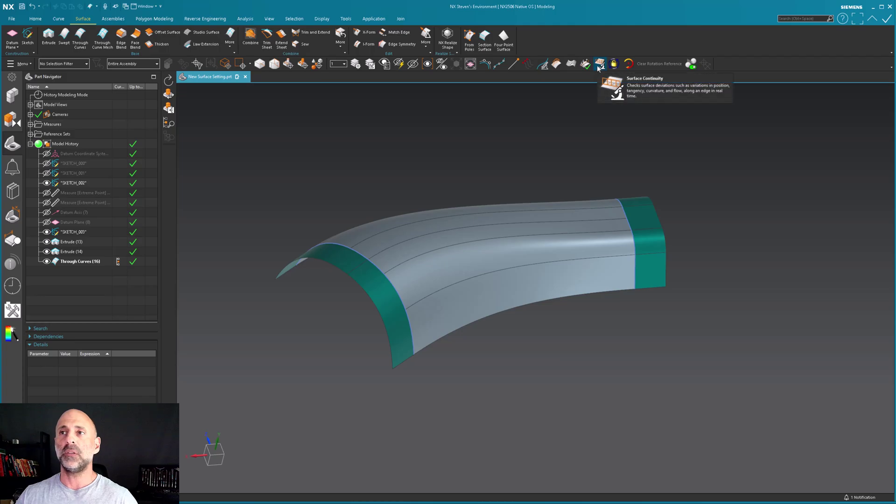
pyautogui.click(599, 64)
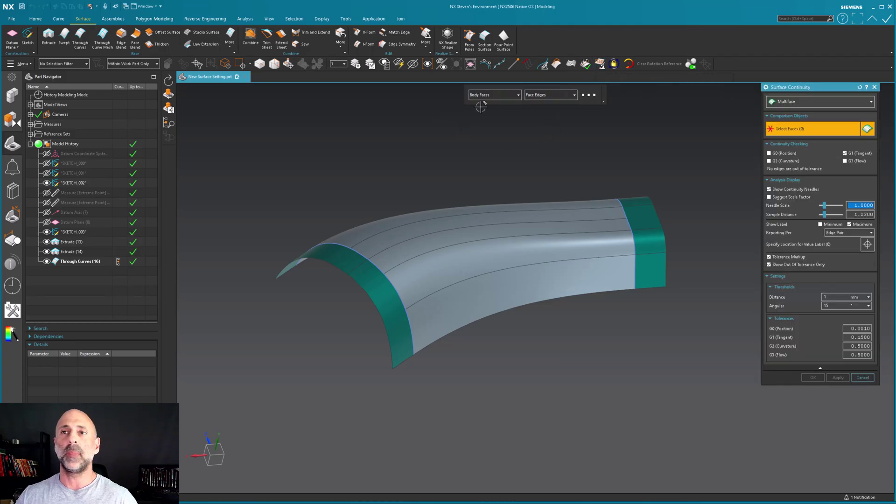
pyautogui.click(496, 251)
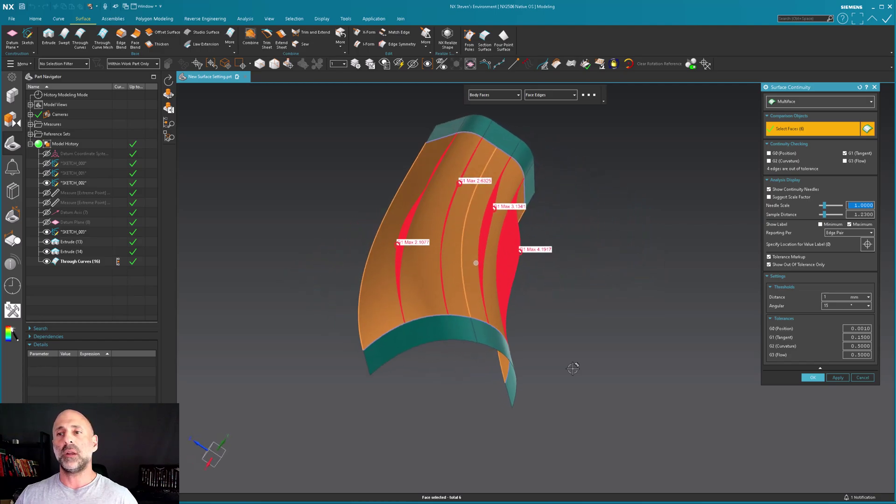
pyautogui.moveTo(573, 368); pyautogui.dragTo(573, 368, button='middle')
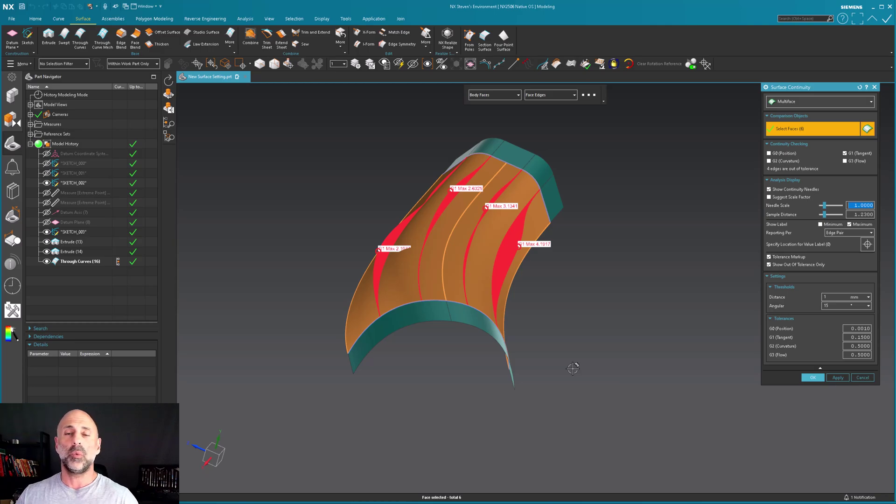
pyautogui.moveTo(572, 368); pyautogui.dragTo(572, 366, button='middle')
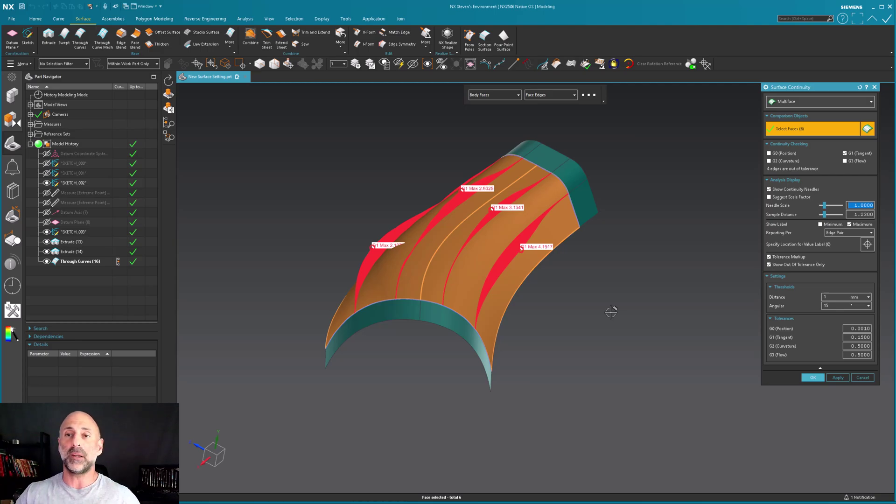
pyautogui.click(819, 377)
# - Try splitting the Through Curves surface's output along boundary curves and cancel the edit
pyautogui.moveTo(637, 339); pyautogui.dragTo(610, 353, button='middle')
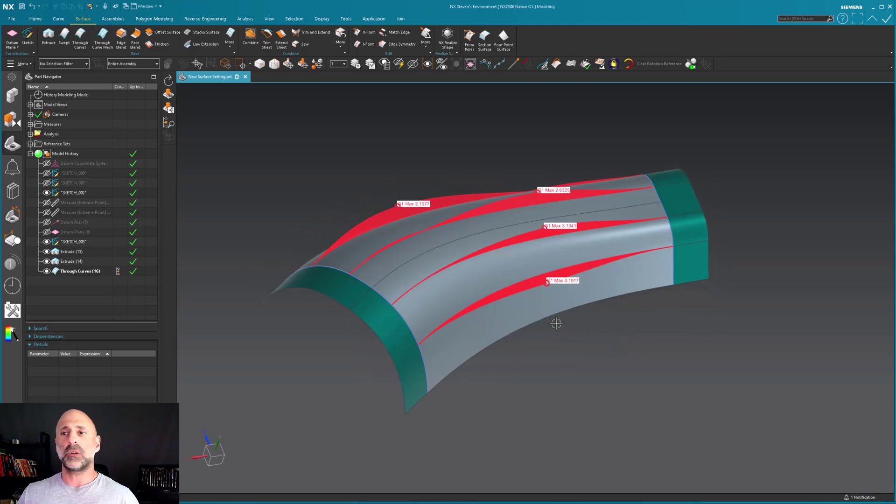
pyautogui.doubleClick(537, 310)
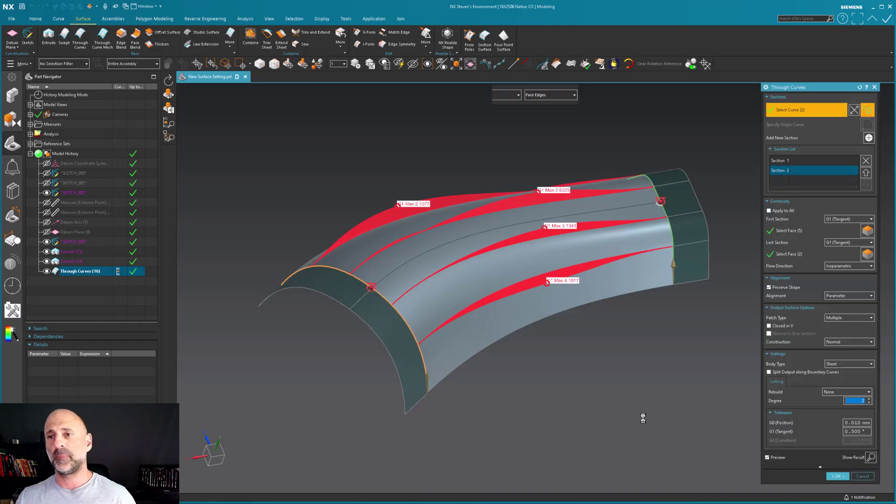
pyautogui.click(770, 372)
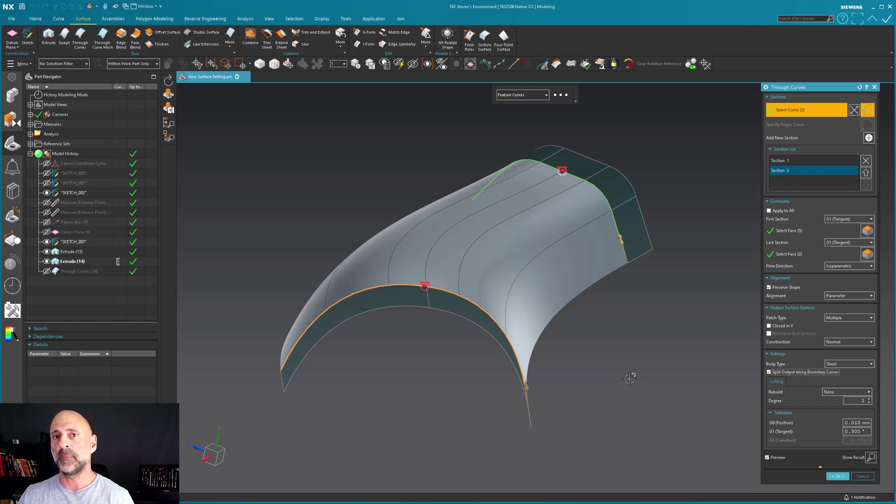
pyautogui.click(611, 205)
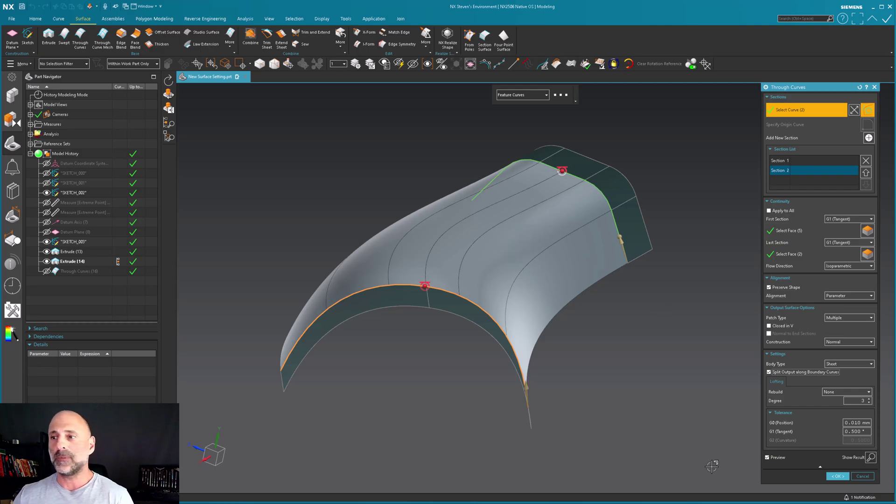
pyautogui.click(861, 477)
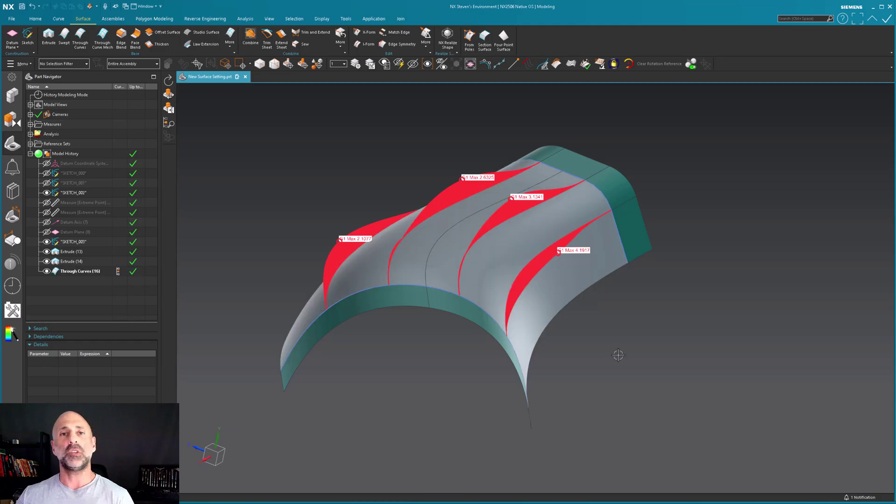
# - Edit the Through Curves surface to use Arc Length alignment and split its output along boundary curves
pyautogui.click(568, 308)
pyautogui.doubleClick(556, 291)
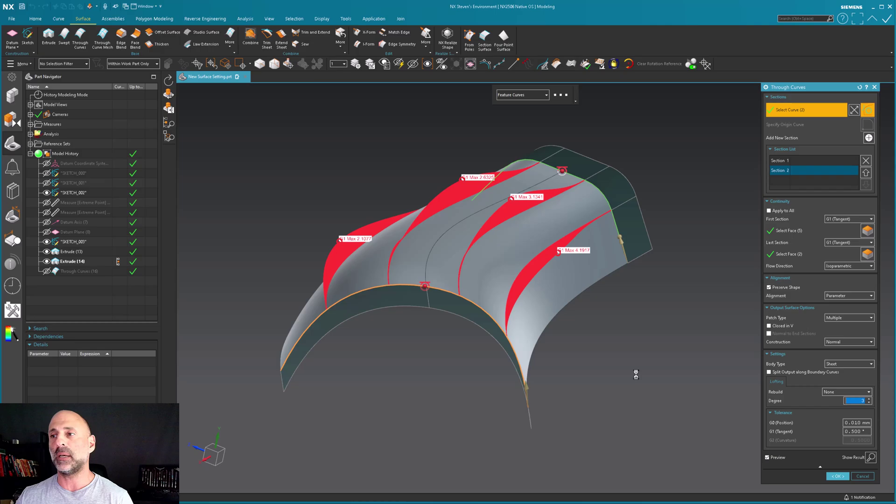
pyautogui.click(833, 296)
pyautogui.click(835, 309)
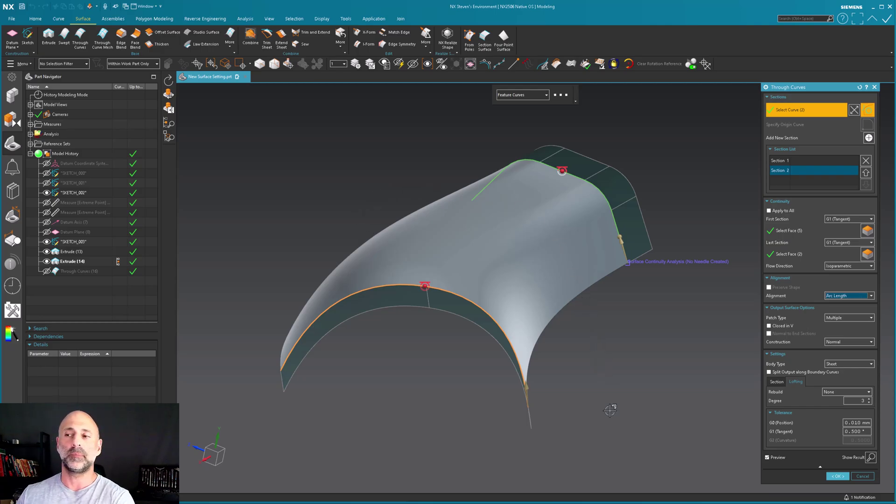
pyautogui.click(780, 373)
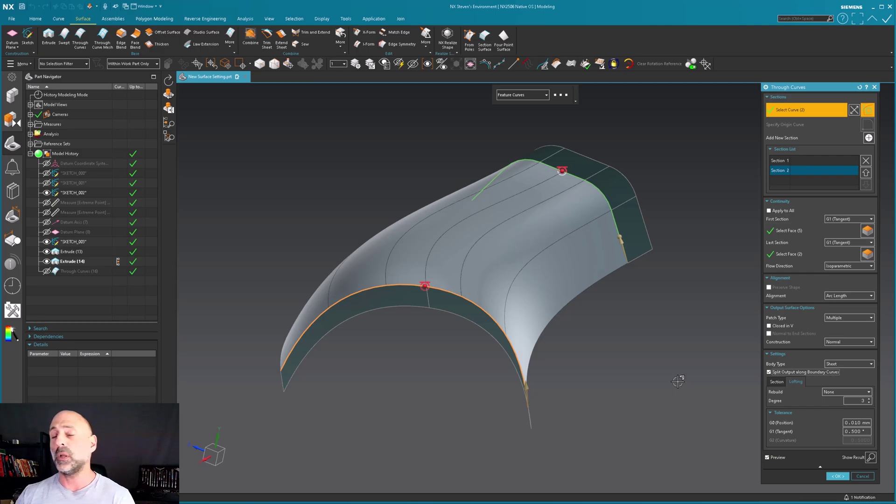
pyautogui.click(837, 476)
# - Display the control poles and knot lines on the Through Curves surface and clear the selection
pyautogui.click(570, 270)
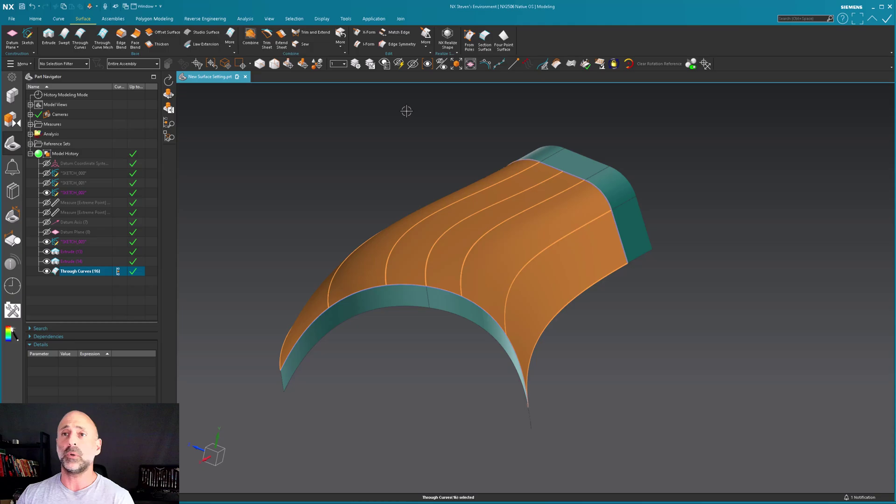
pyautogui.click(485, 64)
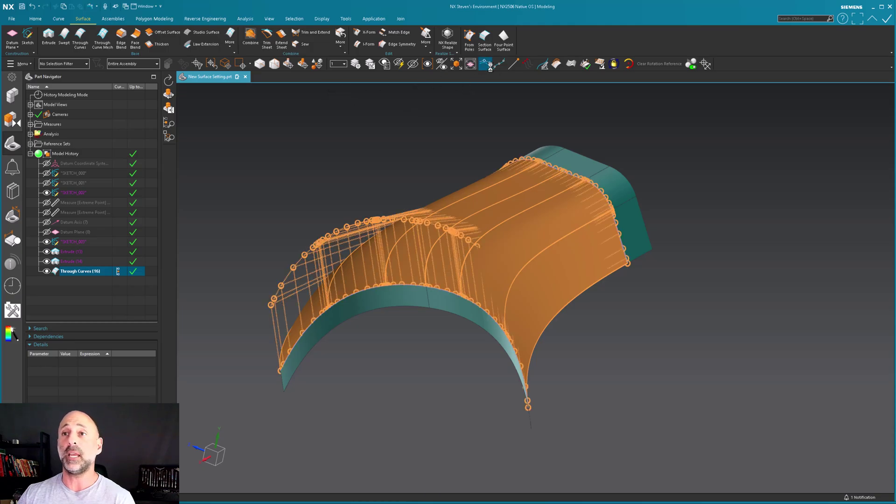
pyautogui.click(500, 63)
pyautogui.press('Escape')
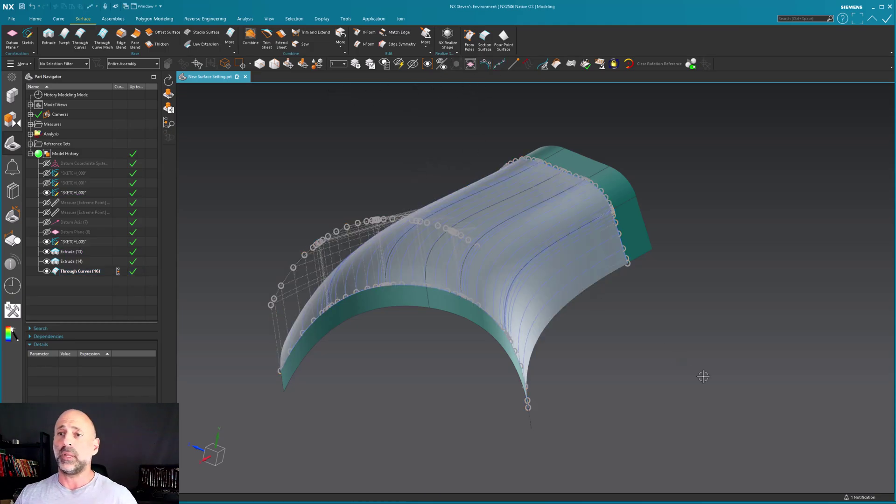
# - Edit the Through Curves surface to use Parameter alignment with Preserve Shape turned on
pyautogui.moveTo(702, 376); pyautogui.dragTo(587, 375, button='middle')
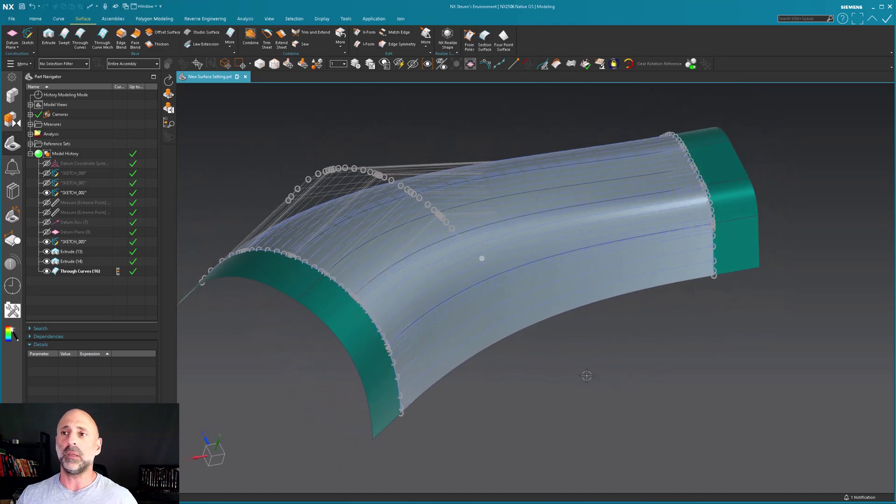
pyautogui.click(526, 306)
pyautogui.doubleClick(550, 302)
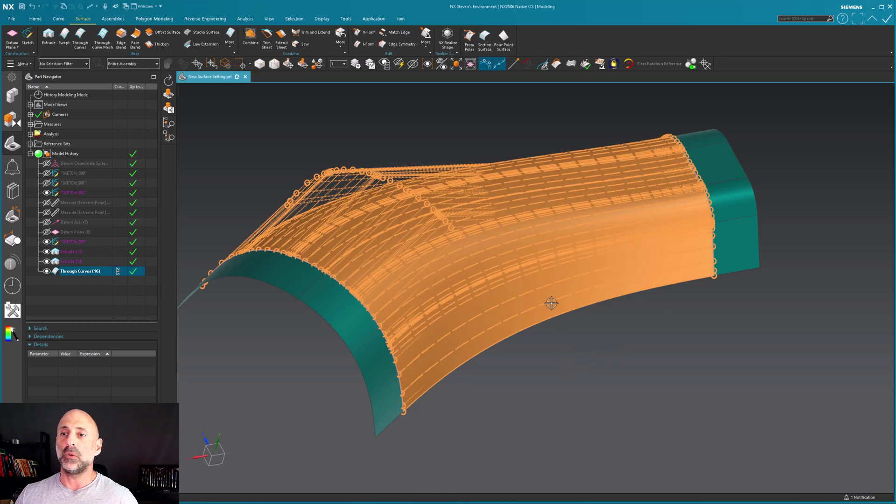
pyautogui.click(836, 295)
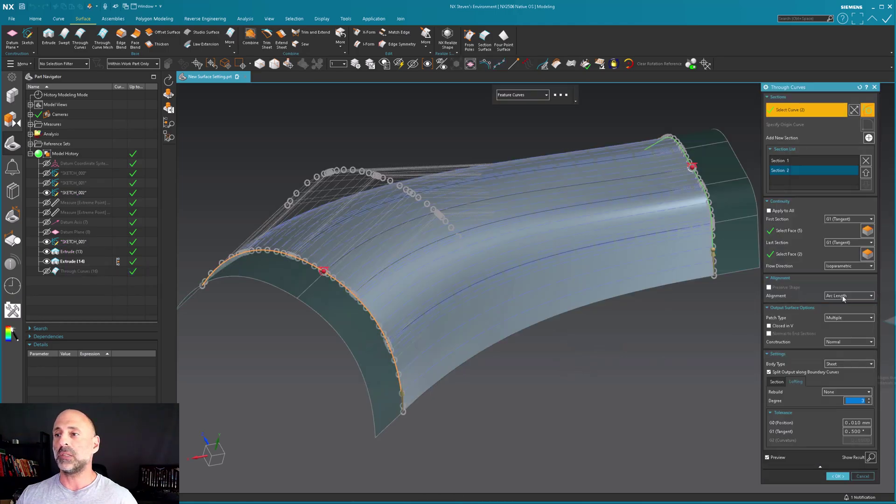
pyautogui.click(842, 308)
pyautogui.click(788, 286)
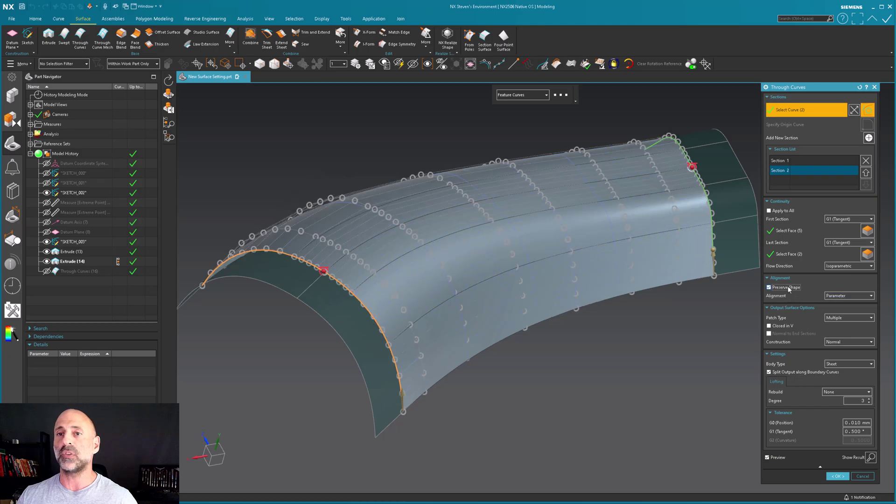
pyautogui.moveTo(702, 310)
pyautogui.mouseDown(button='middle')
pyautogui.moveTo(751, 421)
pyautogui.moveTo(795, 378)
pyautogui.moveTo(625, 300)
pyautogui.moveTo(426, 360)
pyautogui.mouseUp(button='middle')
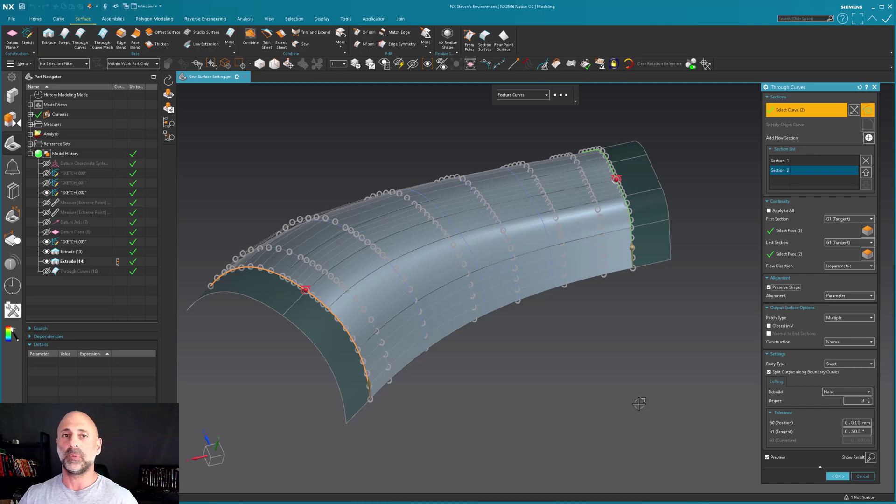
pyautogui.click(837, 479)
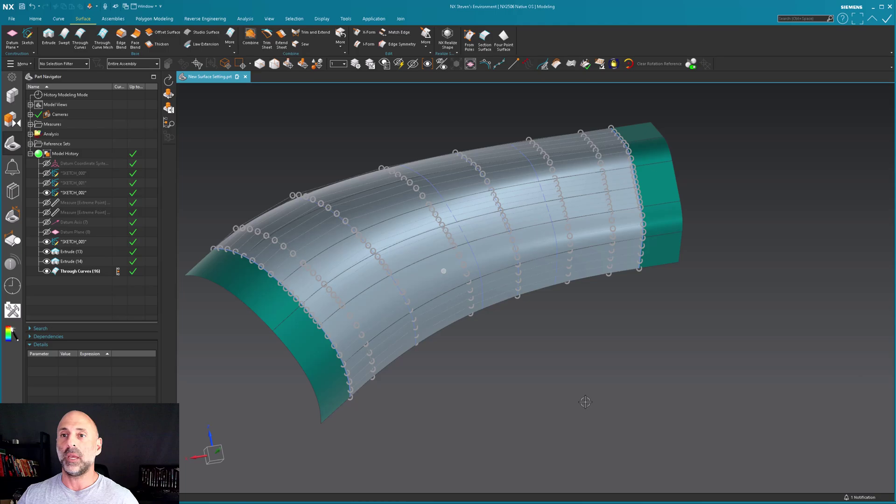
# - Examine the control poles and face boundaries of the Through Curves surface from several angles
pyautogui.moveTo(581, 400); pyautogui.dragTo(614, 261, button='middle')
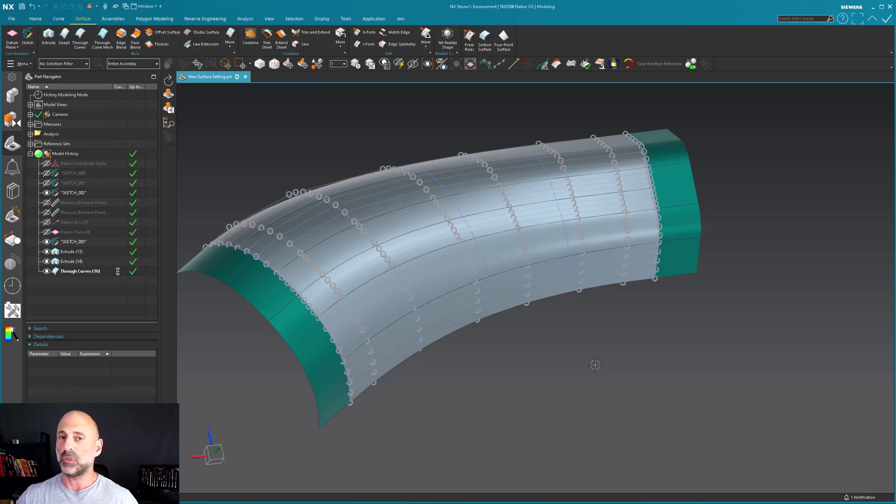
pyautogui.moveTo(594, 365); pyautogui.dragTo(600, 364, button='middle')
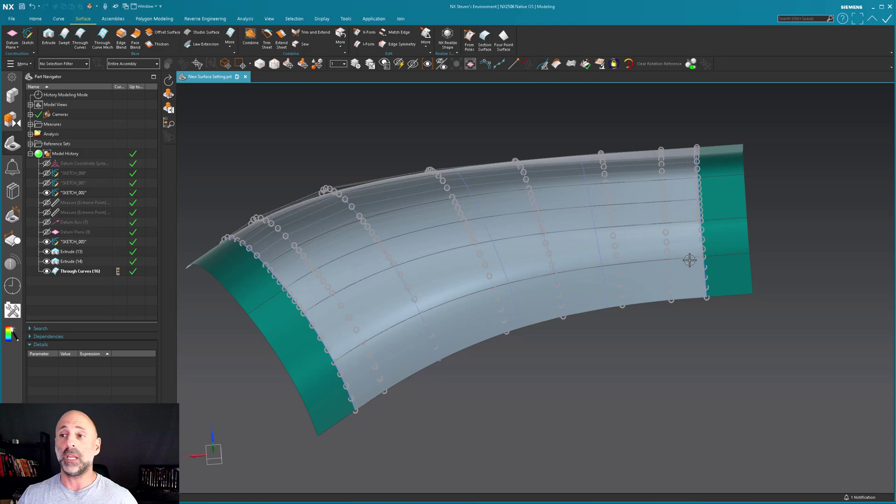
pyautogui.click(374, 305)
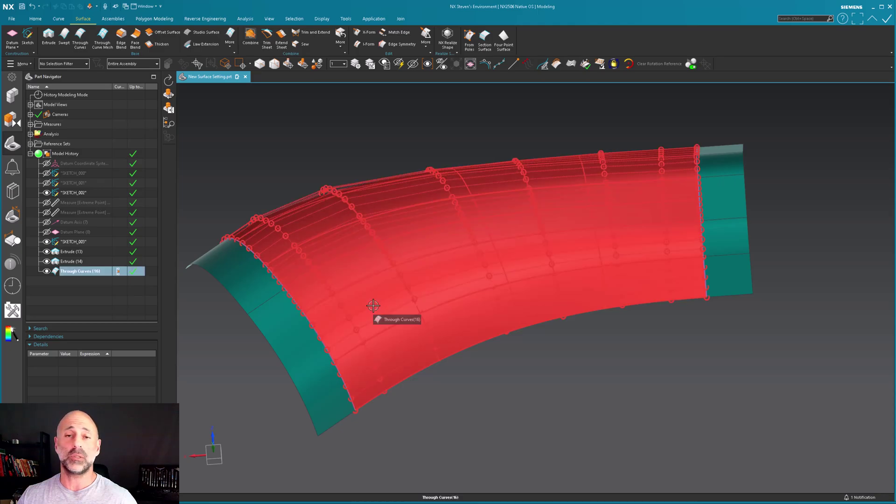
pyautogui.moveTo(710, 236); pyautogui.dragTo(670, 328, button='middle')
pyautogui.press('Escape')
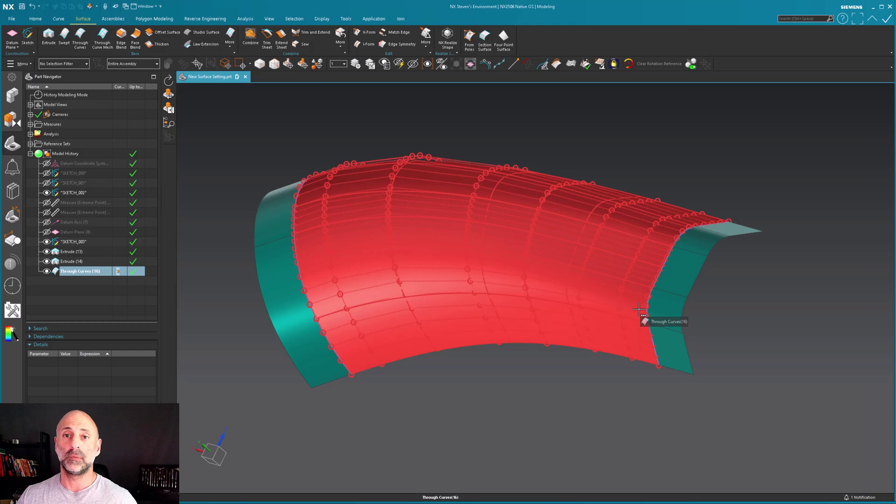
pyautogui.moveTo(641, 308)
pyautogui.mouseDown(button='middle')
pyautogui.moveTo(695, 301)
pyautogui.moveTo(635, 343)
pyautogui.mouseUp(button='middle')
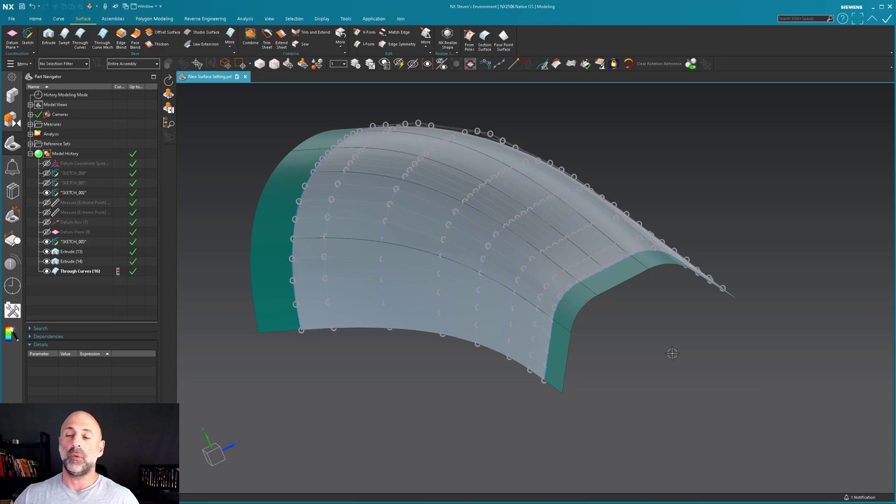
pyautogui.scroll(2, 672, 354)
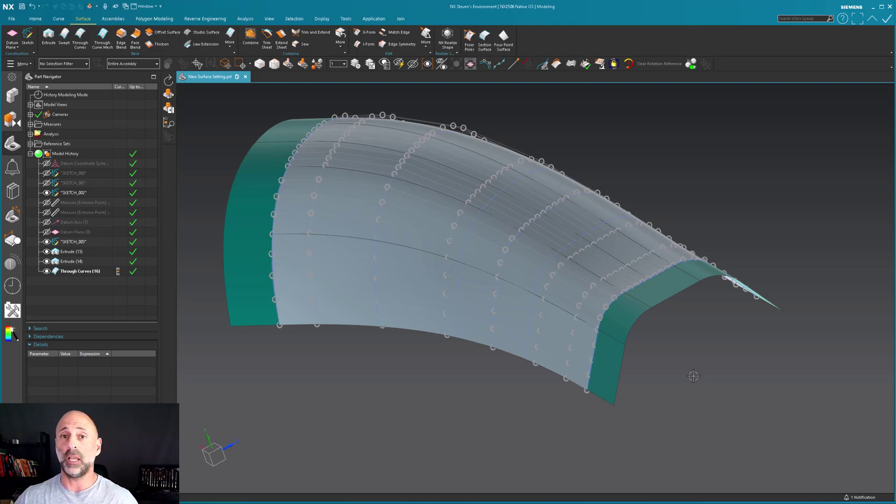
# - Hide the Through Curves surface and check the Split Output along Boundary Curves setting of Through Curve Mesh
pyautogui.click(578, 266)
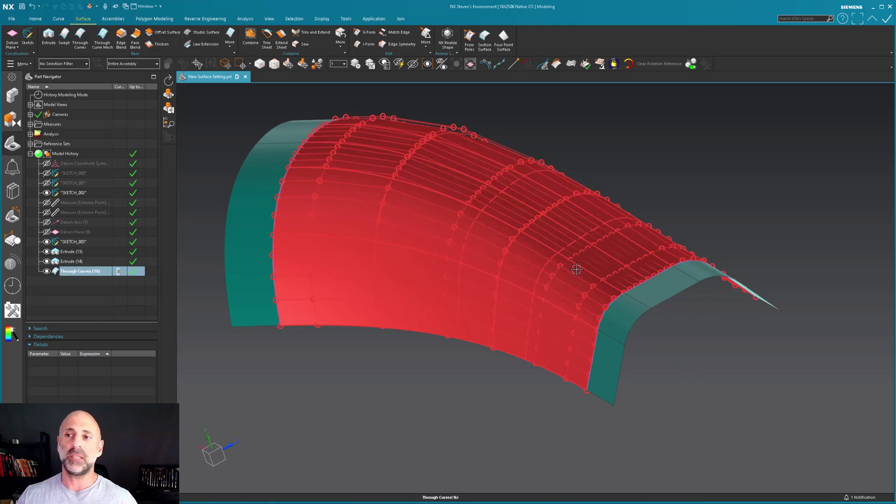
pyautogui.hotkey('ctrl', 'b')
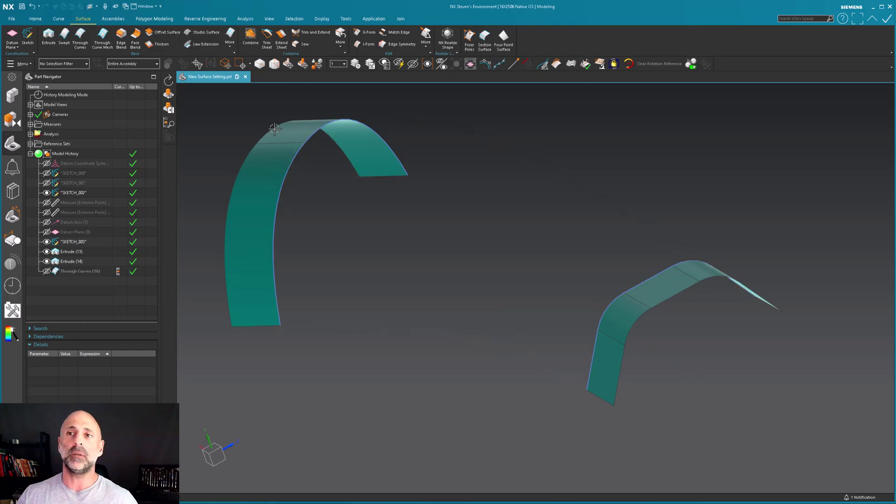
pyautogui.click(107, 43)
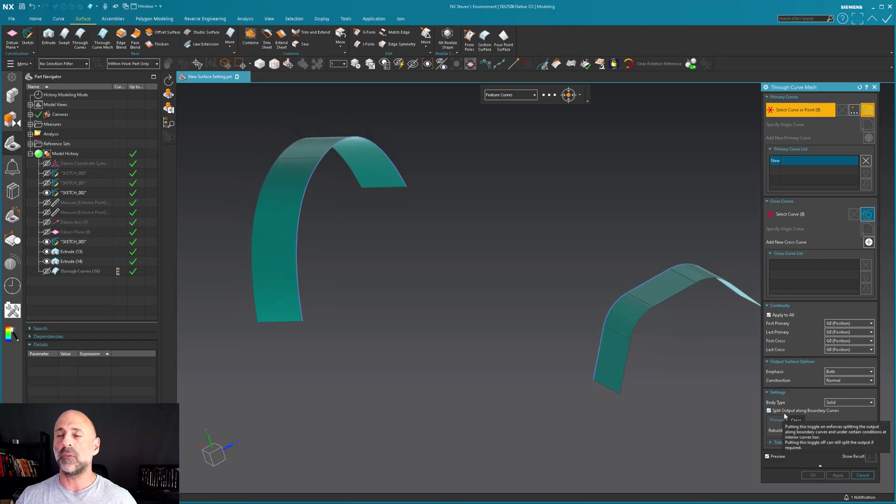
pyautogui.press('Escape')
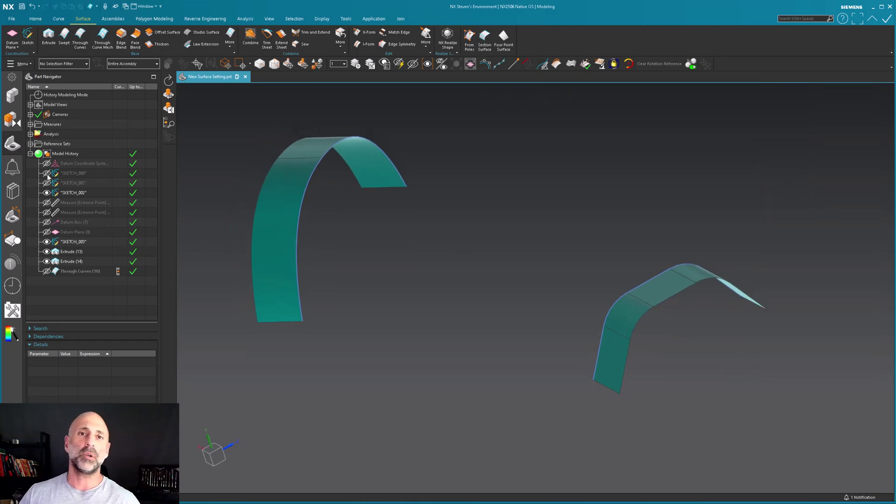
# - Show the side rail sketches SKETCH_000 and SKETCH_001
pyautogui.click(46, 173)
pyautogui.click(46, 183)
pyautogui.moveTo(430, 283)
pyautogui.mouseDown(button='middle')
pyautogui.moveTo(520, 252)
pyautogui.moveTo(576, 272)
pyautogui.mouseUp(button='middle')
# - Set up a Through Curve Mesh with Split Output along Boundary Curves turned off and the two end profiles as primary curves
pyautogui.click(103, 38)
pyautogui.click(768, 410)
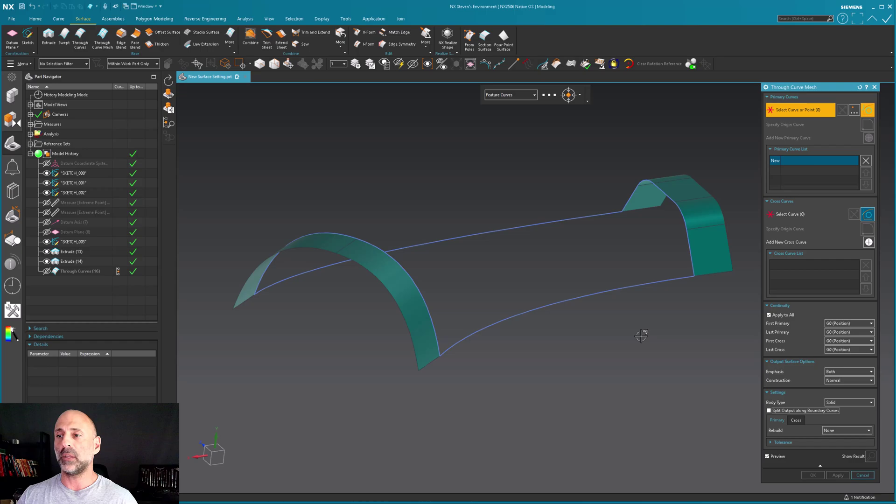
pyautogui.click(689, 259)
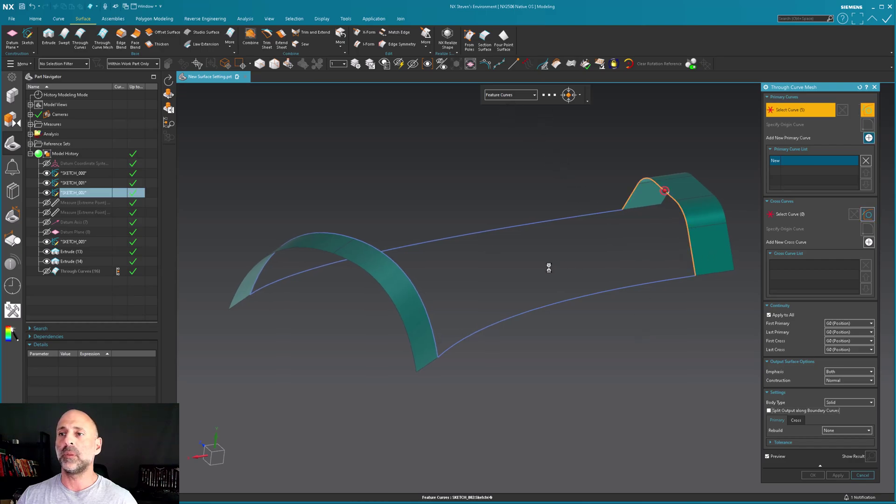
pyautogui.middleClick(529, 270)
pyautogui.scroll(-1, 529, 269)
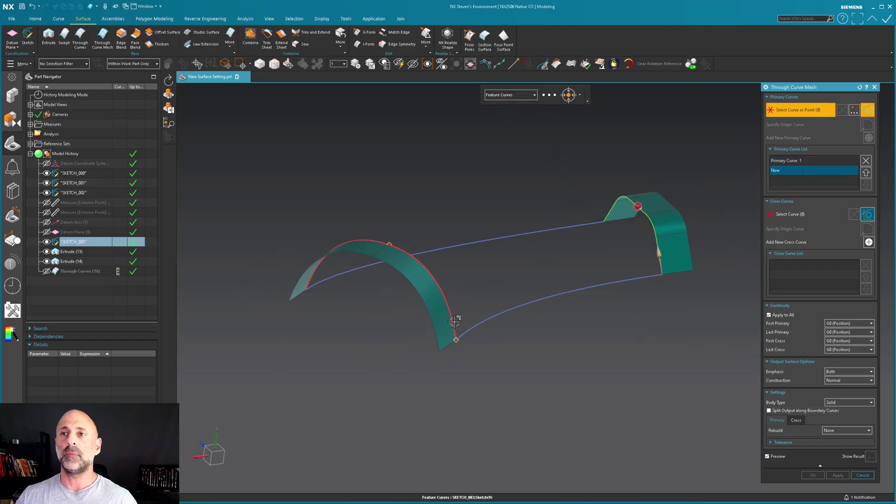
pyautogui.click(453, 321)
pyautogui.moveTo(607, 321); pyautogui.dragTo(708, 327, button='middle')
# - Add the two side rails as cross curves and create the Through Curve Mesh surface
pyautogui.click(790, 214)
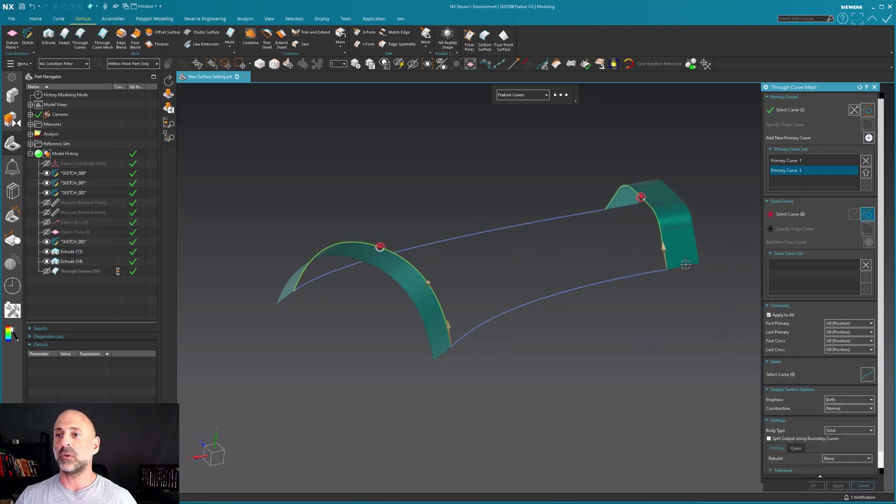
pyautogui.click(657, 272)
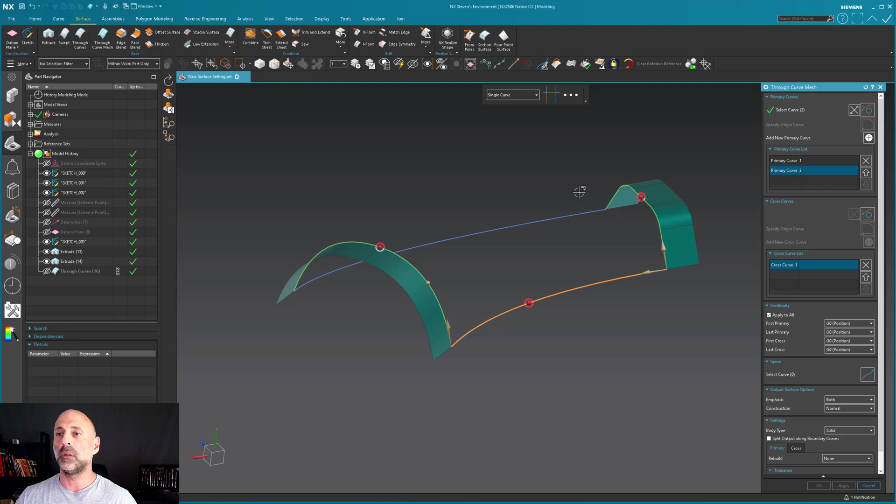
pyautogui.middleClick(580, 196)
pyautogui.click(580, 212)
pyautogui.moveTo(572, 362); pyautogui.dragTo(572, 379, button='middle')
pyautogui.moveTo(661, 382); pyautogui.dragTo(658, 398, button='middle')
pyautogui.click(820, 486)
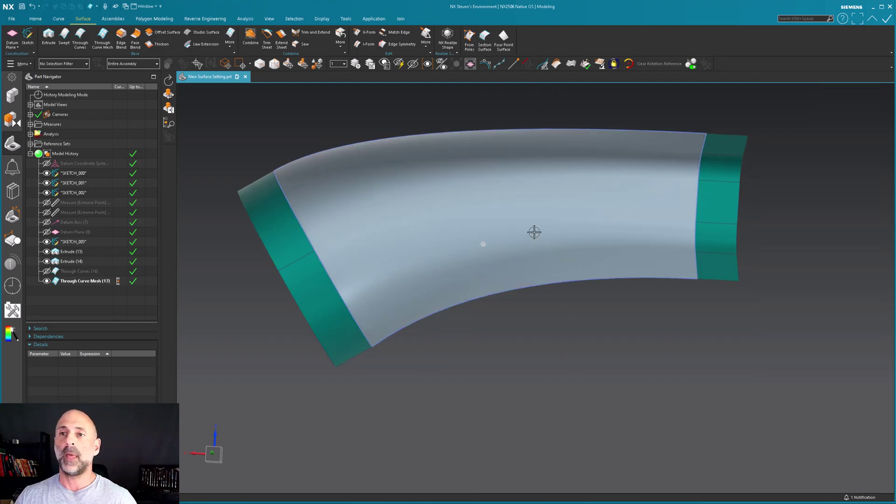
# - Display the control poles and knot lines on the Through Curve Mesh surface and inspect them
pyautogui.click(559, 142)
pyautogui.click(486, 63)
pyautogui.click(499, 63)
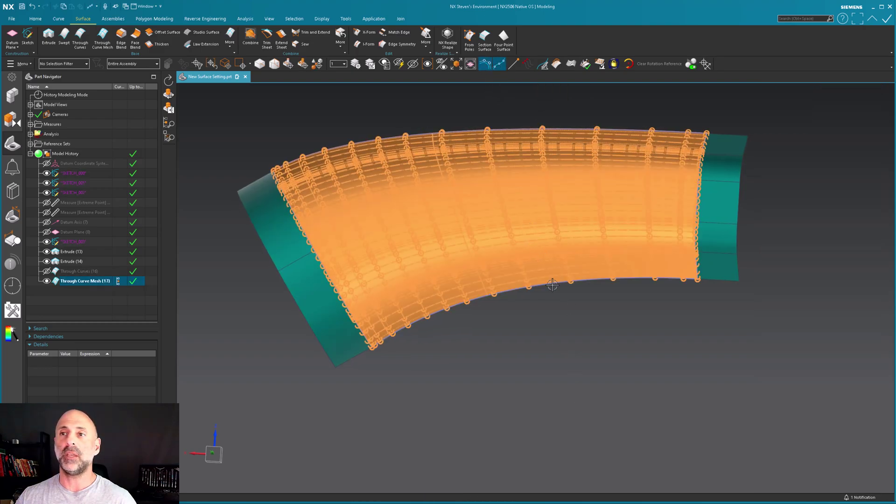
pyautogui.press('Escape')
pyautogui.moveTo(598, 387); pyautogui.dragTo(550, 366, button='middle')
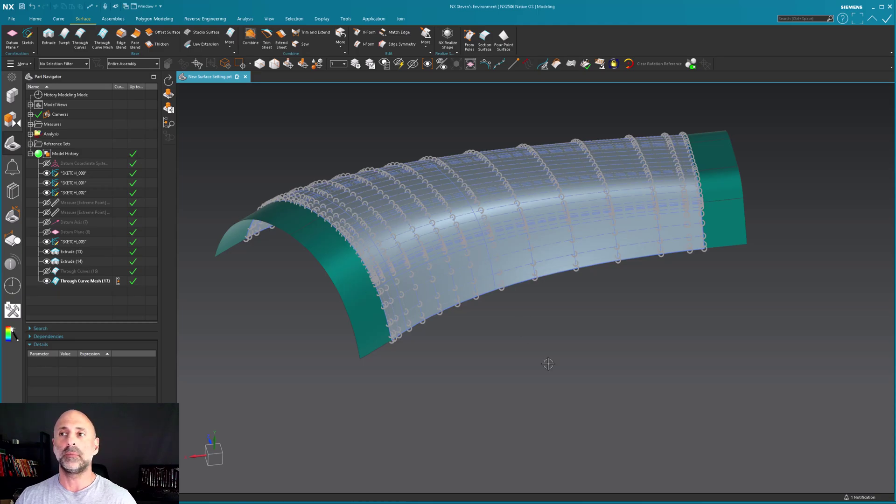
# - Edit the Through Curve Mesh surface to split its output along boundary curves
pyautogui.doubleClick(577, 240)
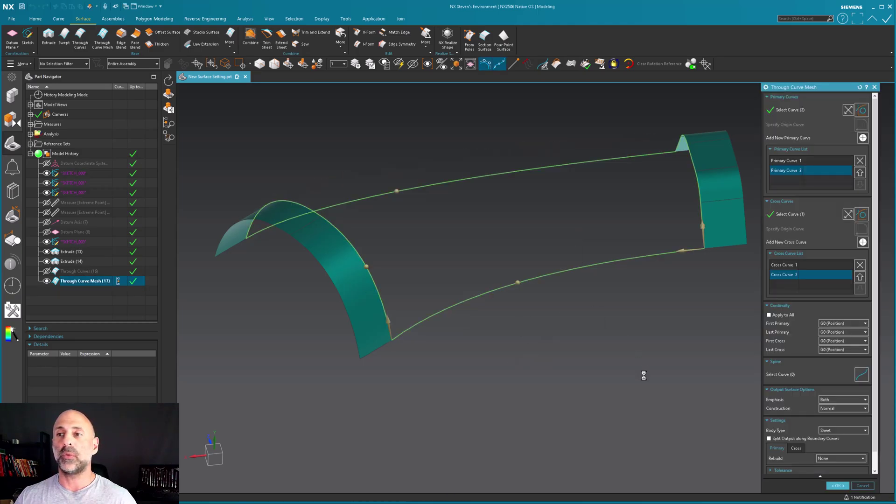
pyautogui.click(769, 439)
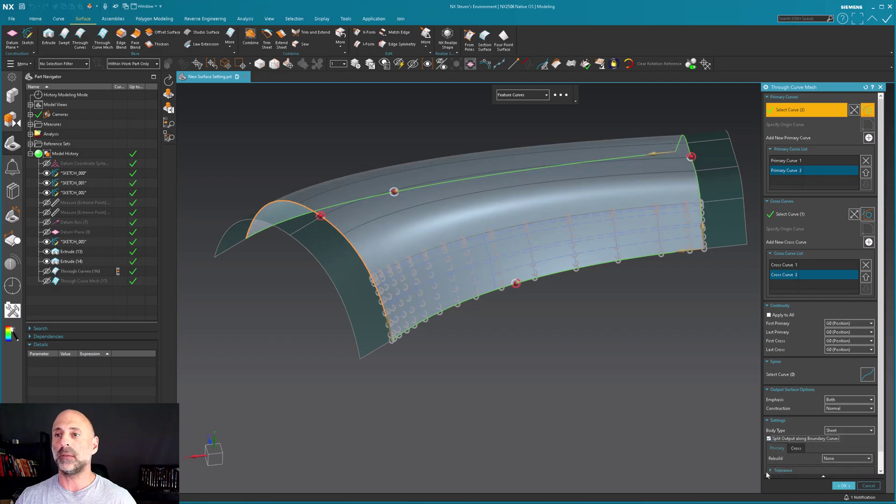
pyautogui.click(843, 485)
# - Display the control poles and knot lines on all faces of the split Through Curve Mesh surface
pyautogui.click(621, 239)
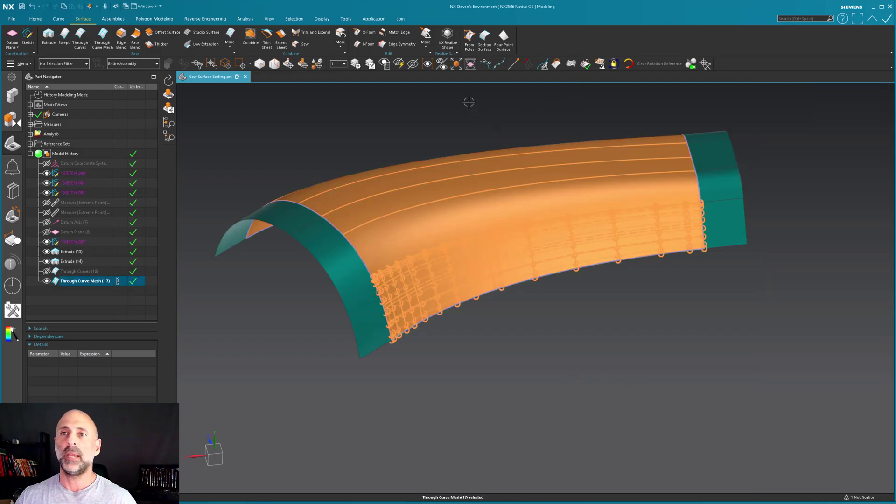
pyautogui.click(486, 63)
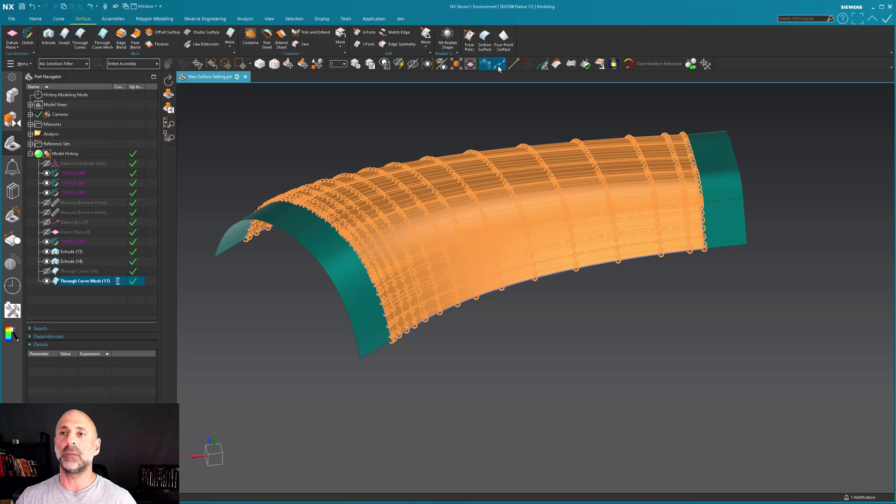
pyautogui.click(498, 67)
pyautogui.press('Escape')
pyautogui.moveTo(484, 227); pyautogui.dragTo(480, 135, button='middle')
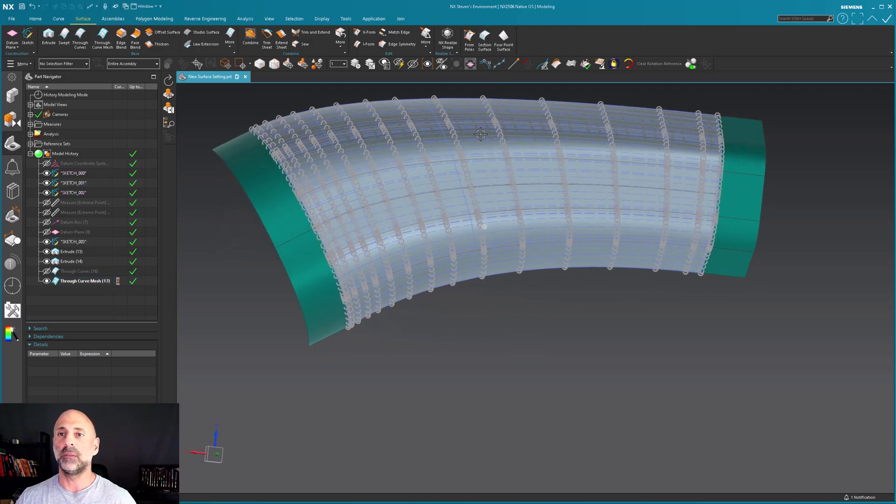
# - Turn off the control poles and knot lines on the Through Curve Mesh surface and inspect its split faces
pyautogui.click(477, 142)
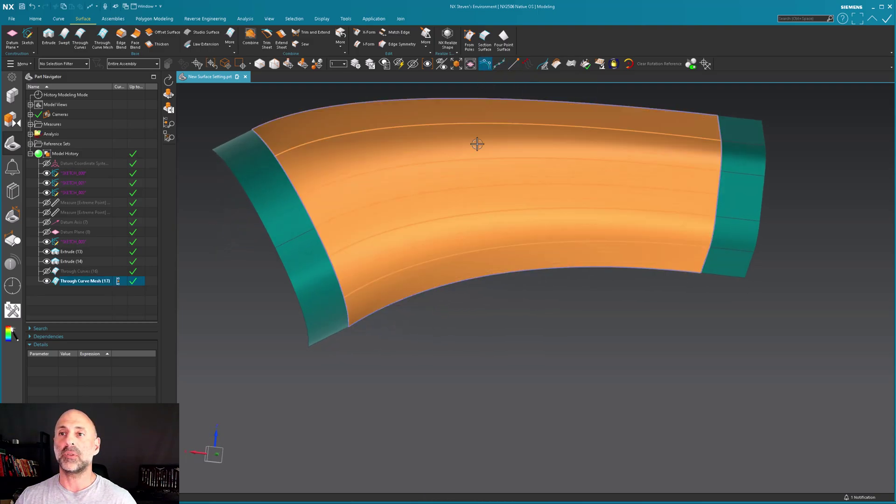
pyautogui.press('Escape')
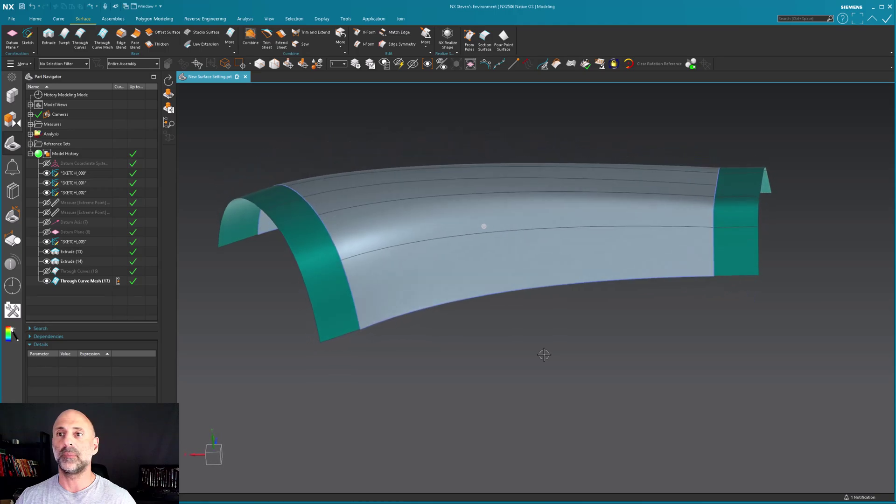
pyautogui.moveTo(545, 355); pyautogui.dragTo(558, 322, button='middle')
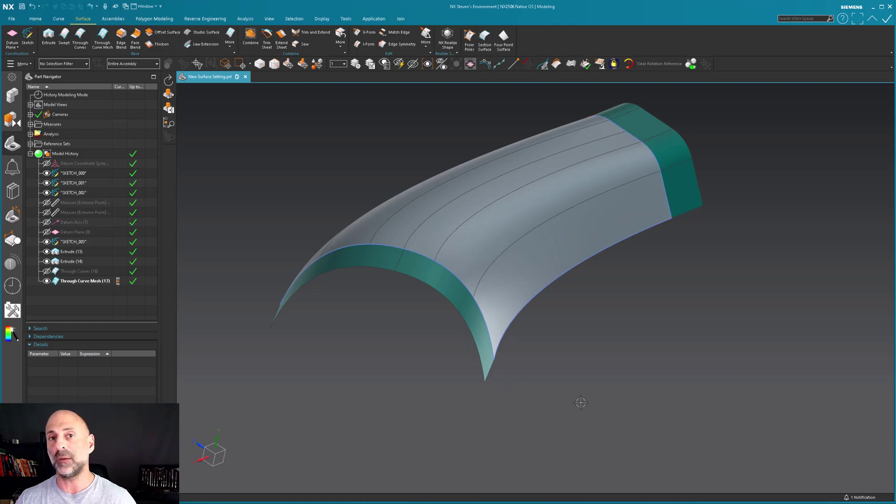
pyautogui.moveTo(580, 402); pyautogui.dragTo(582, 405, button='middle')
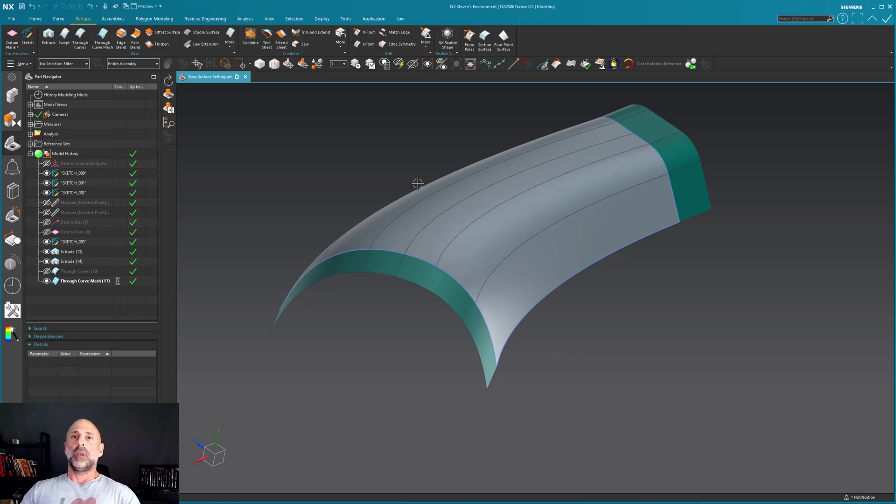
# - Open the Studio Surface command and check its Split Output along Boundary Curves setting
pyautogui.click(215, 35)
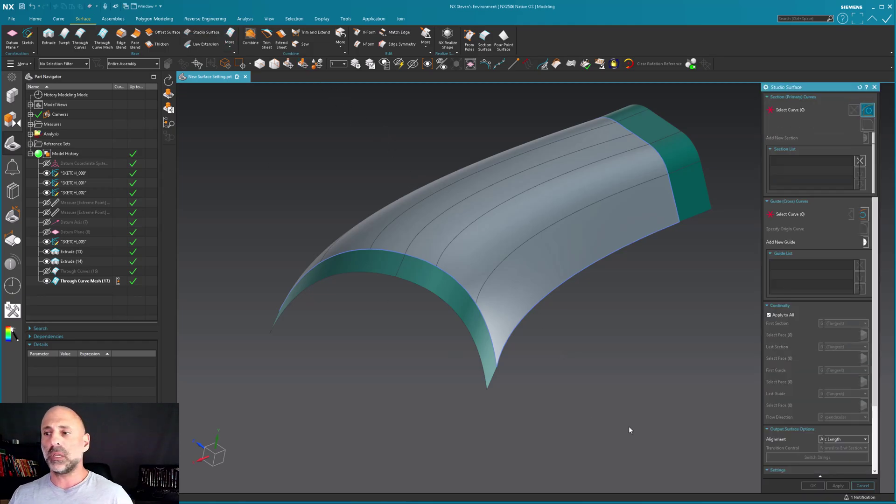
pyautogui.scroll(-3, 787, 392)
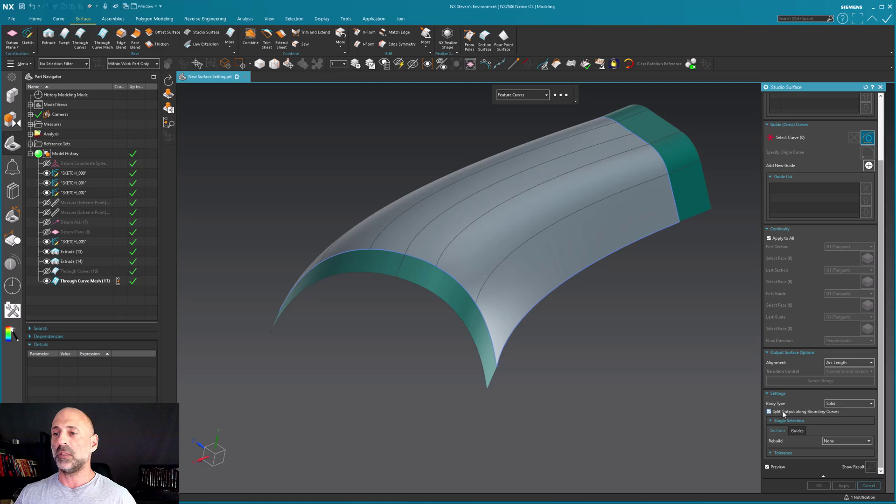
# - Leave the Studio Surface command, open the Ruled command, and check its Split Output along Boundary Curves setting
pyautogui.press('Escape')
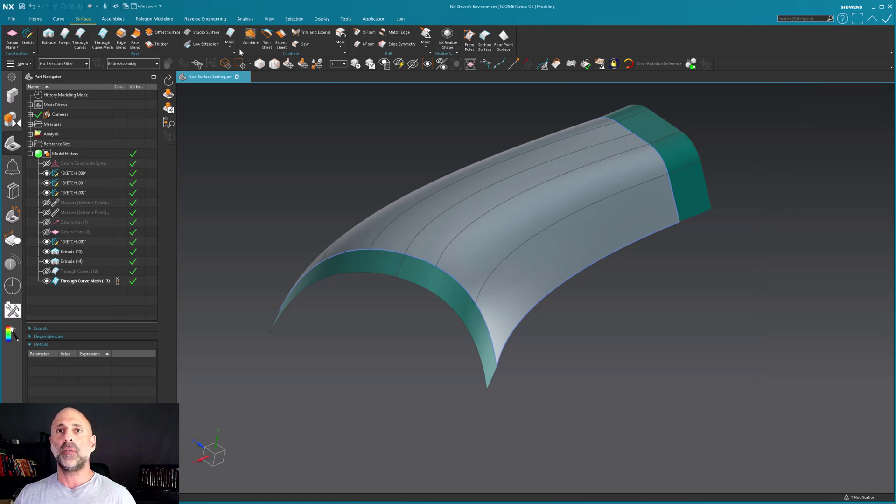
pyautogui.click(230, 39)
pyautogui.click(234, 132)
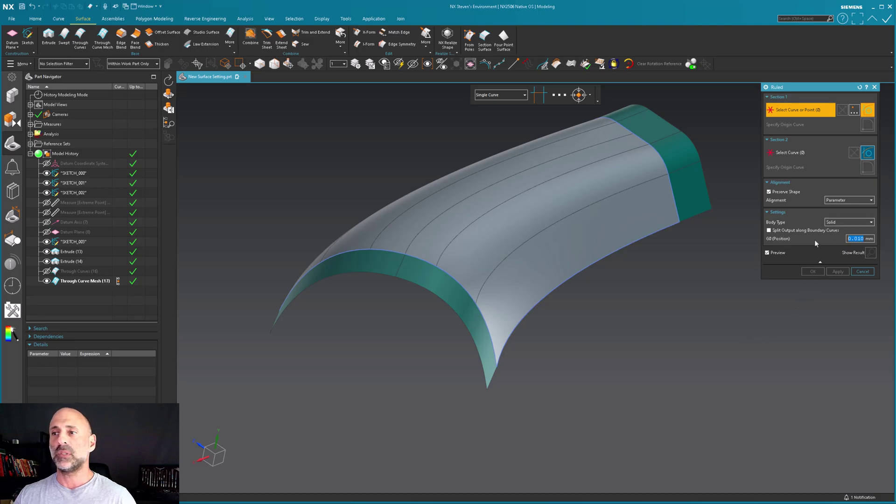
pyautogui.press('Escape')
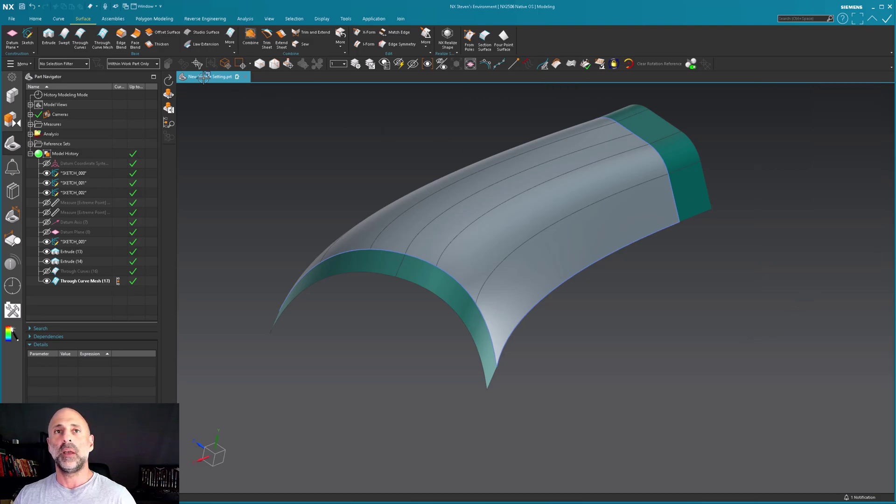
# - Open the Swept command and check its Split Output along Guide setting without creating a feature
pyautogui.click(79, 43)
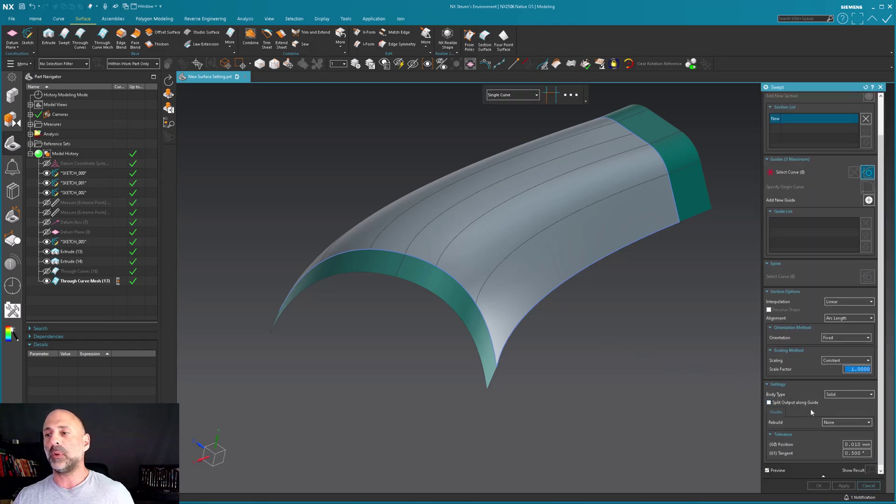
pyautogui.scroll(-1, 809, 407)
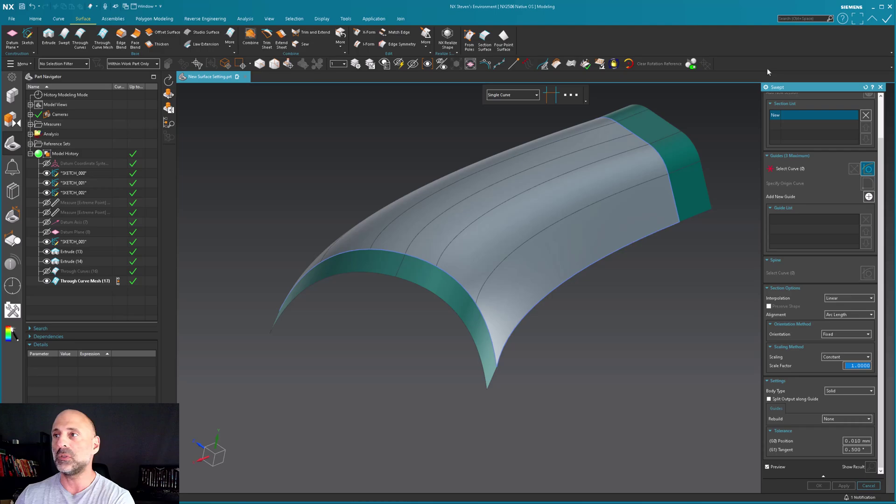
pyautogui.click(880, 87)
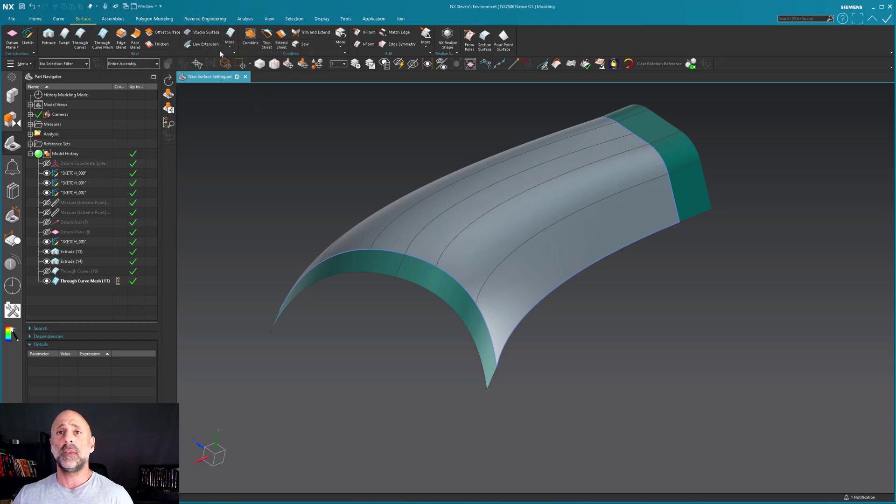
pyautogui.click(230, 40)
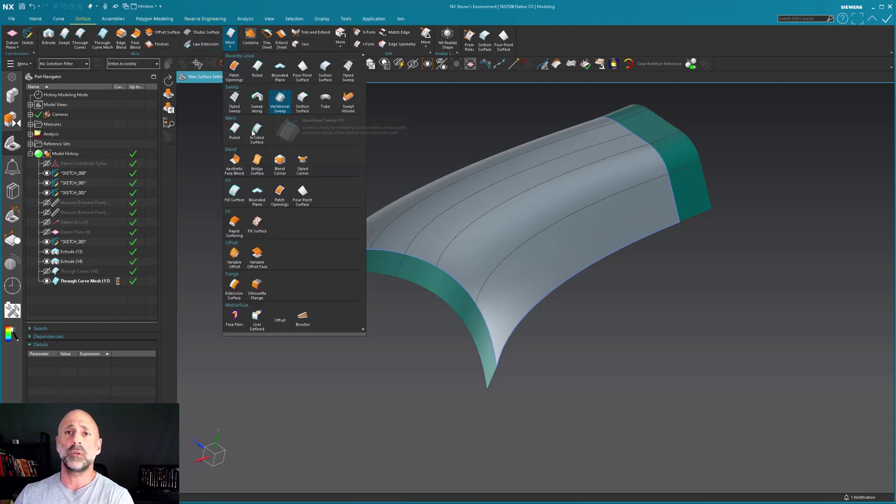
pyautogui.click(409, 119)
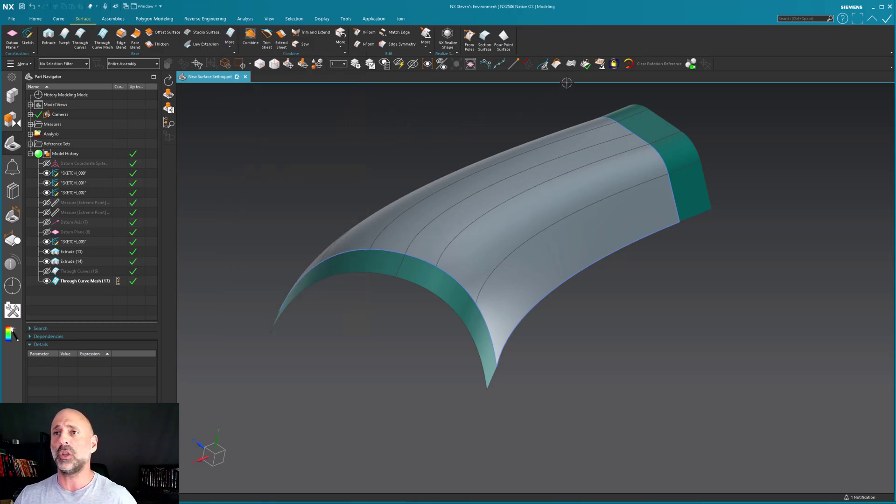
# - Show the Through Curves surface instead of the Through Curve Mesh and apply a Line Images Reflection Analysis to all its faces
pyautogui.click(571, 63)
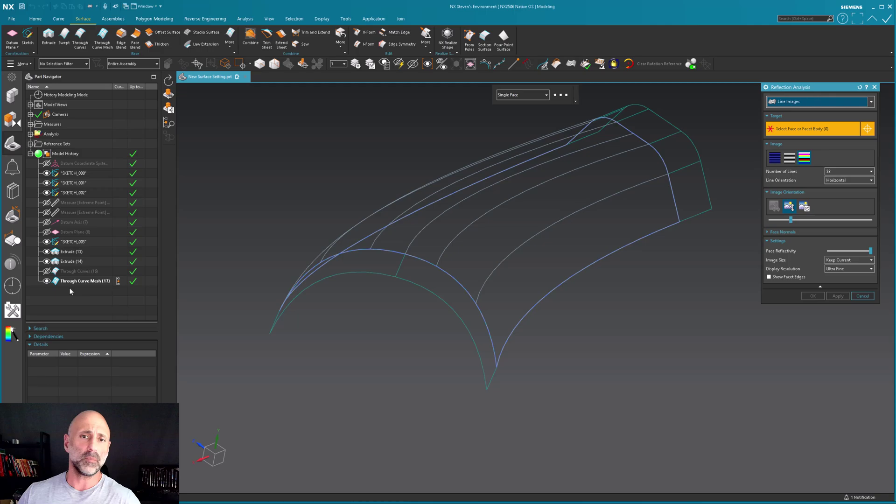
pyautogui.click(47, 280)
pyautogui.click(47, 271)
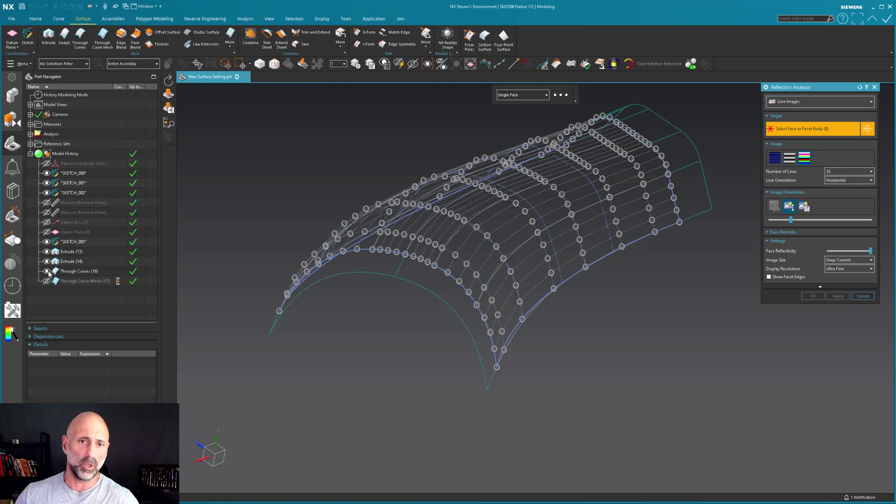
pyautogui.click(552, 254)
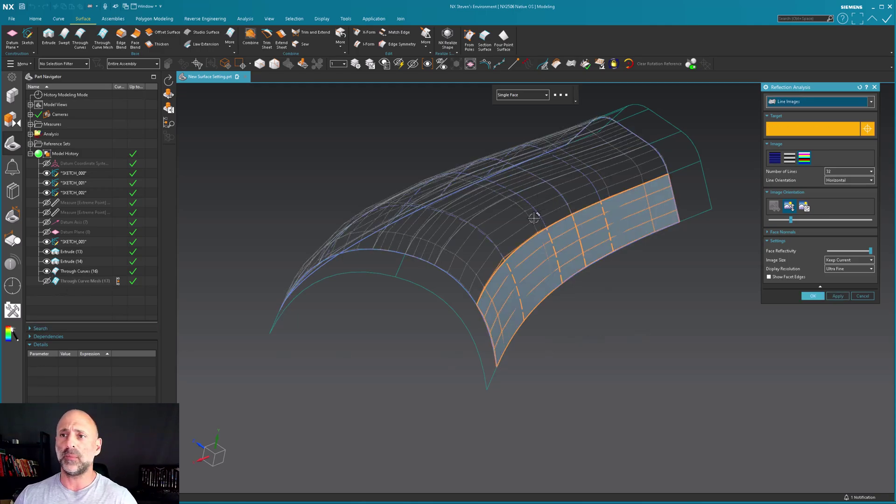
pyautogui.click(534, 214)
pyautogui.click(444, 188)
pyautogui.click(403, 201)
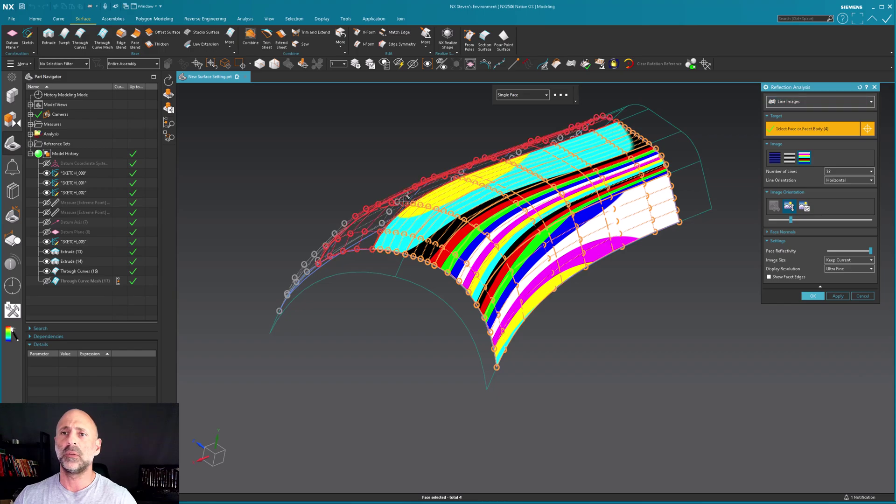
pyautogui.click(336, 234)
pyautogui.click(812, 296)
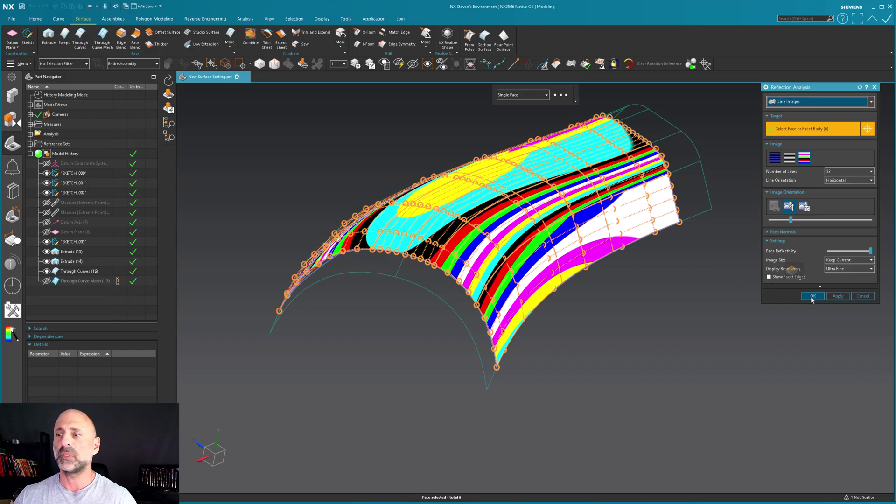
# - Turn off the control poles and knot lines on the Through Curves surface and inspect its reflection stripes
pyautogui.click(549, 251)
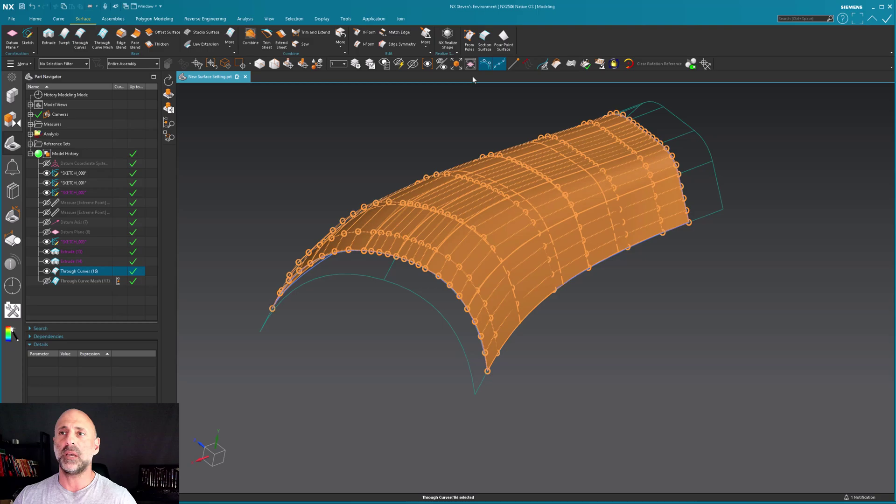
pyautogui.click(499, 64)
pyautogui.press('Escape')
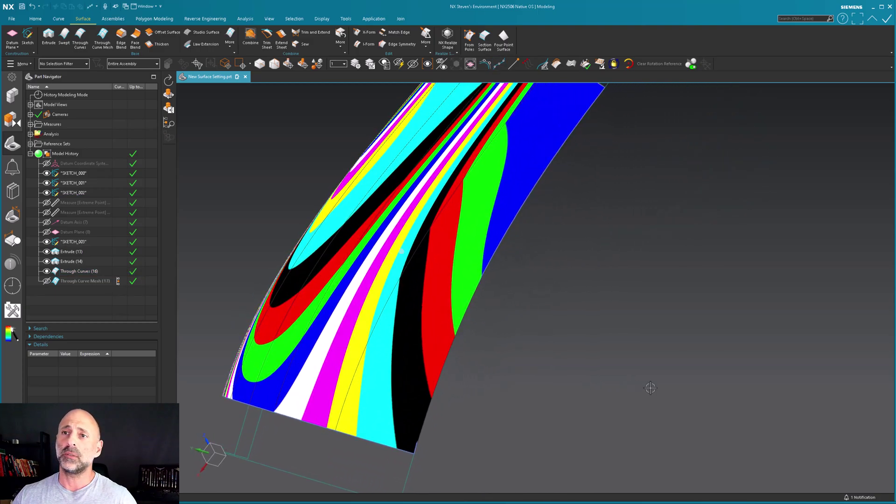
pyautogui.press('Escape')
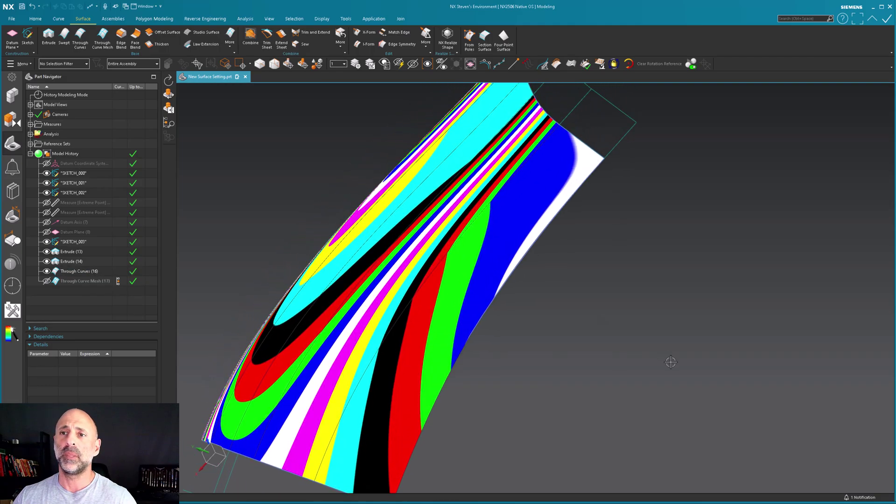
# - Edit the Through Curves surface to turn off Split Output along Boundary Curves and compare the reflection stripes
pyautogui.doubleClick(83, 271)
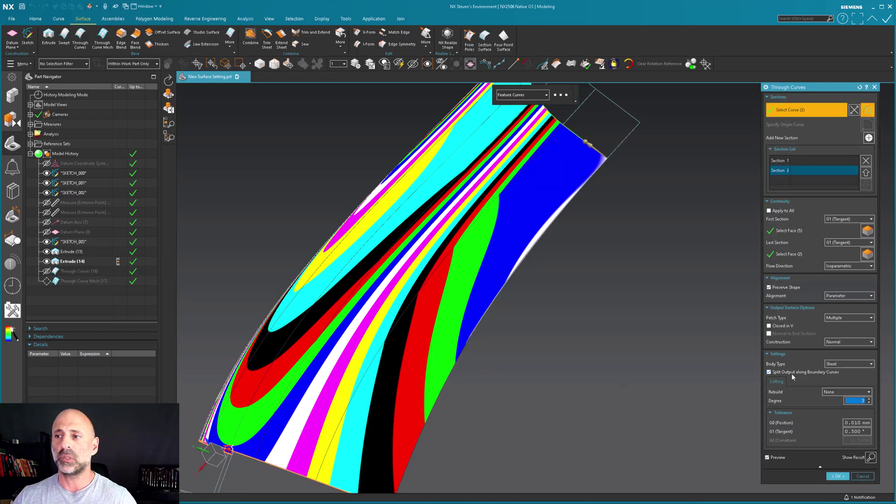
pyautogui.click(792, 374)
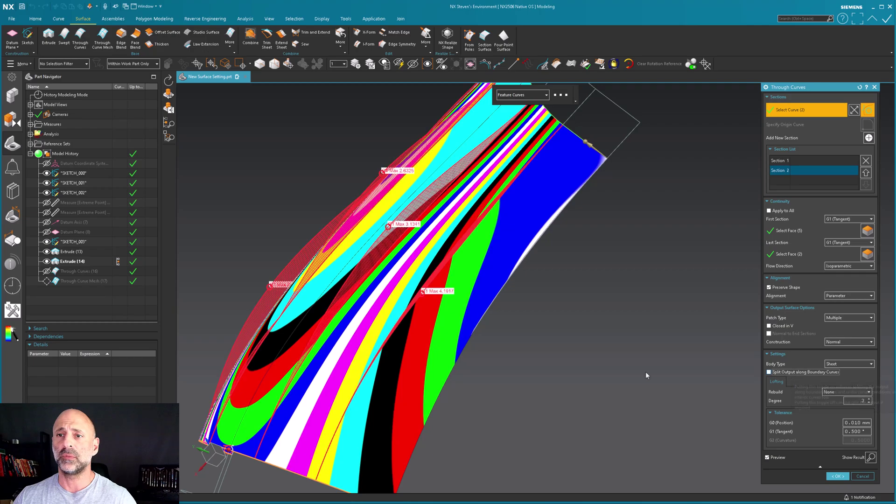
pyautogui.moveTo(595, 361); pyautogui.dragTo(760, 362, button='middle')
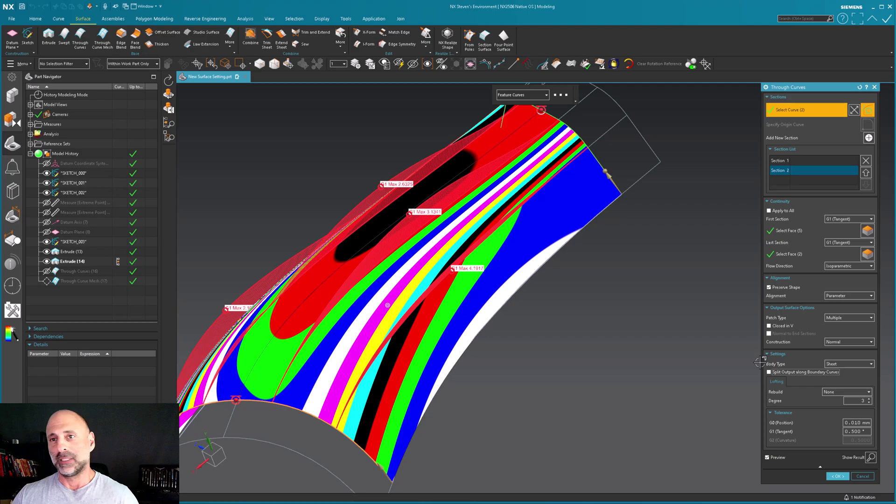
pyautogui.click(838, 476)
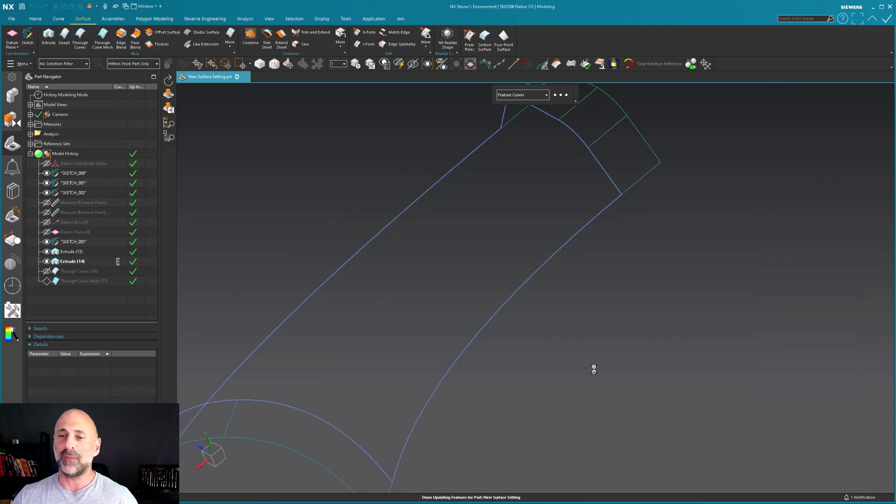
# - Hide the Surface Continuity Analysis and inspect the reflection stripes on the Through Curves surface
pyautogui.click(30, 134)
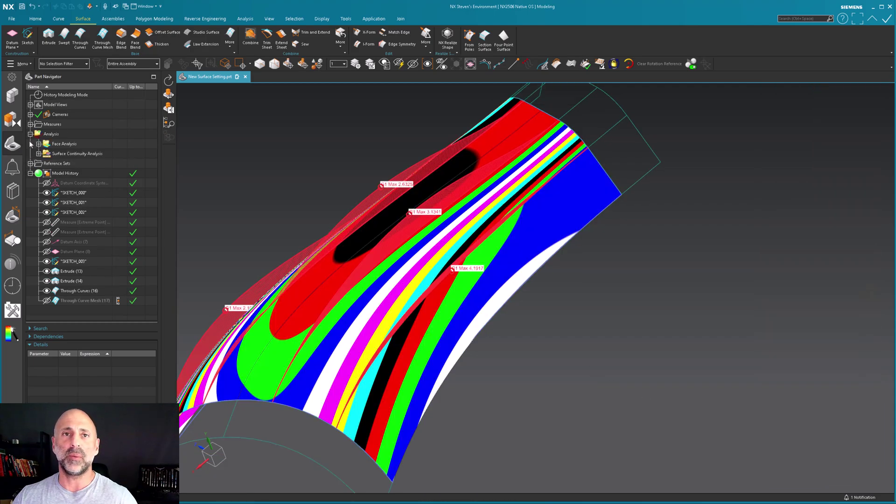
pyautogui.click(39, 153)
pyautogui.click(54, 164)
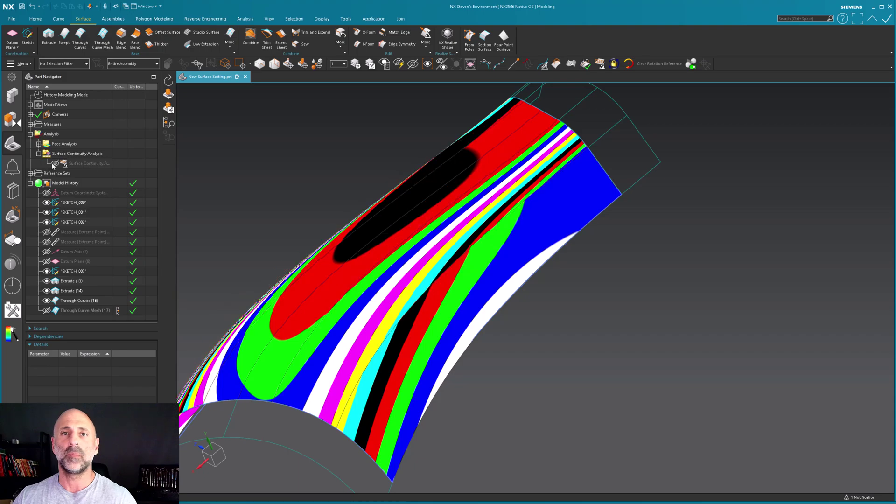
pyautogui.moveTo(583, 350); pyautogui.dragTo(552, 341, button='middle')
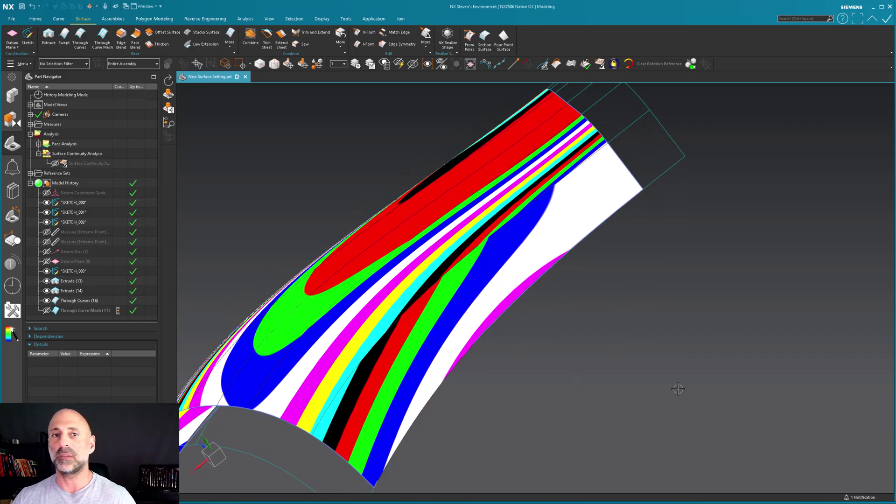
# - Edit the Through Curves surface to turn Split Output along Boundary Curves back on
pyautogui.click(95, 302)
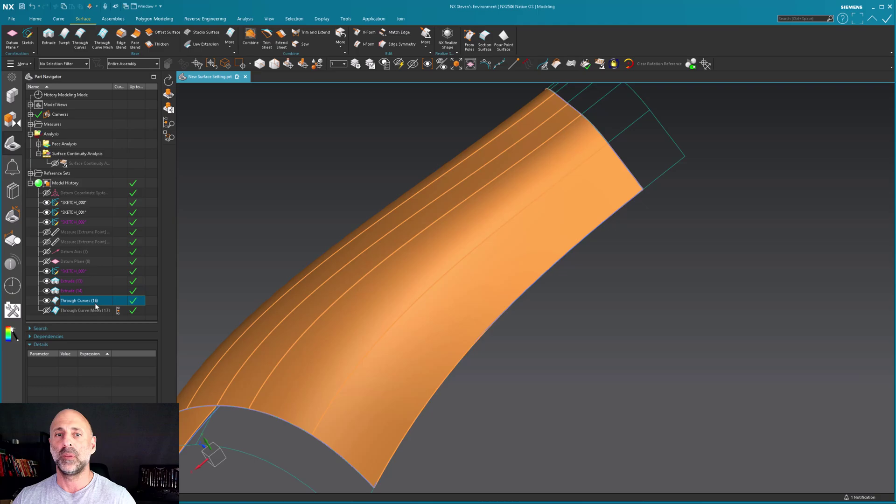
pyautogui.doubleClick(94, 303)
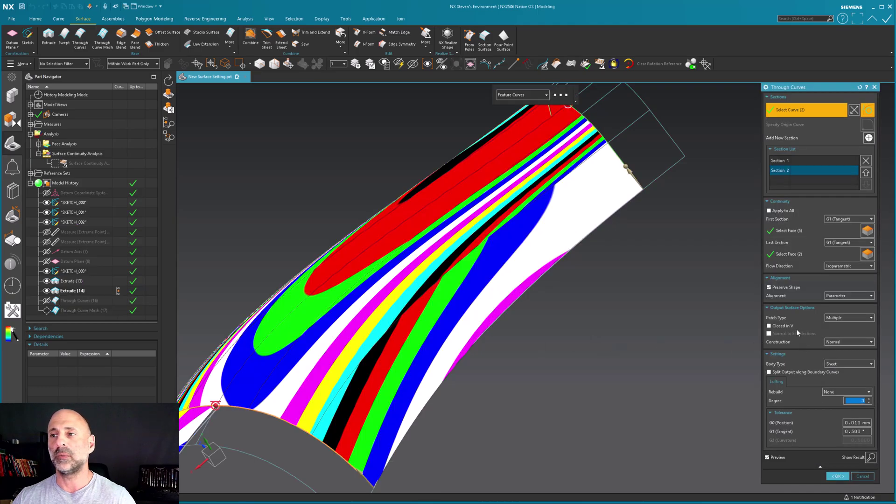
pyautogui.click(787, 371)
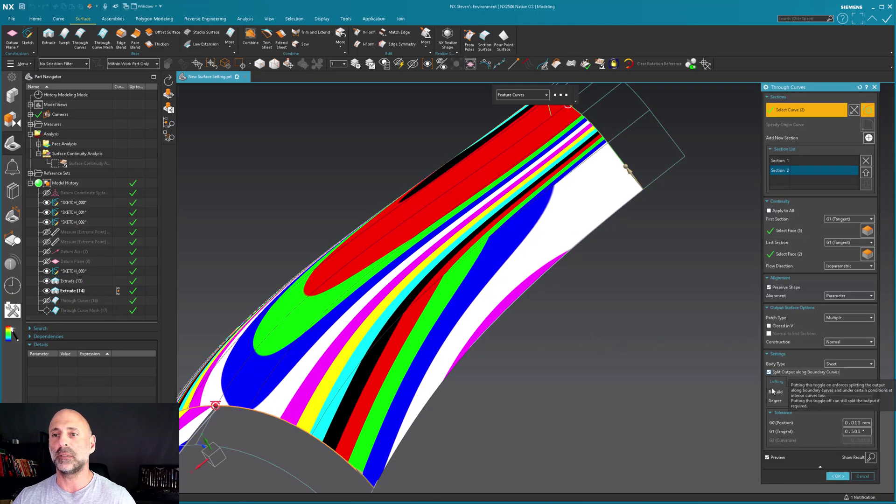
pyautogui.click(836, 476)
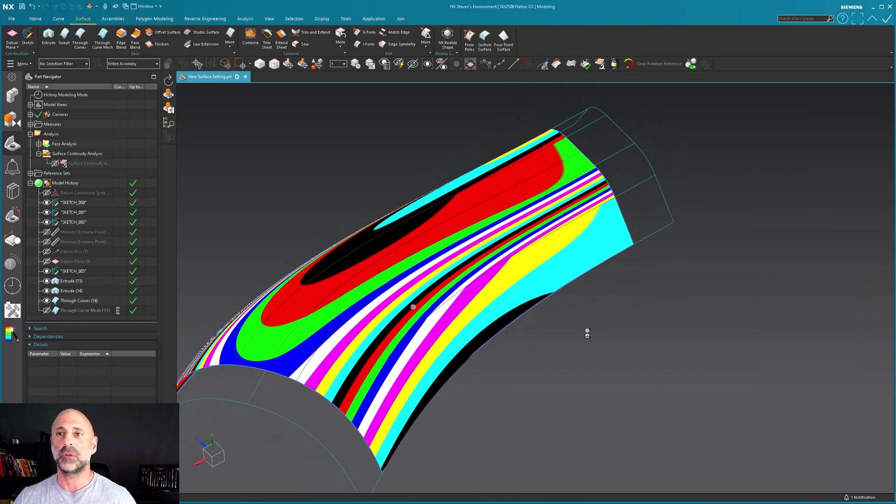
# - Inspect the reflection stripes on the split surface and review the Alignment options in a new Through Curves command
pyautogui.moveTo(585, 332); pyautogui.dragTo(645, 332, button='middle')
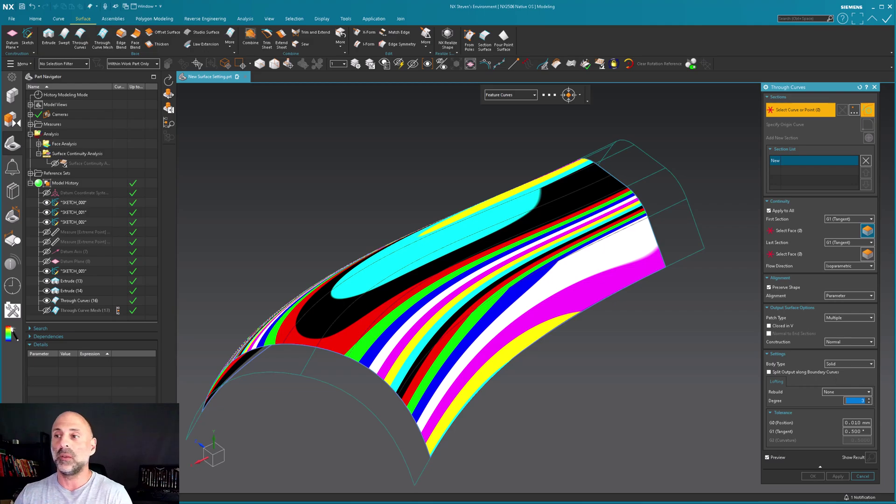
pyautogui.click(839, 295)
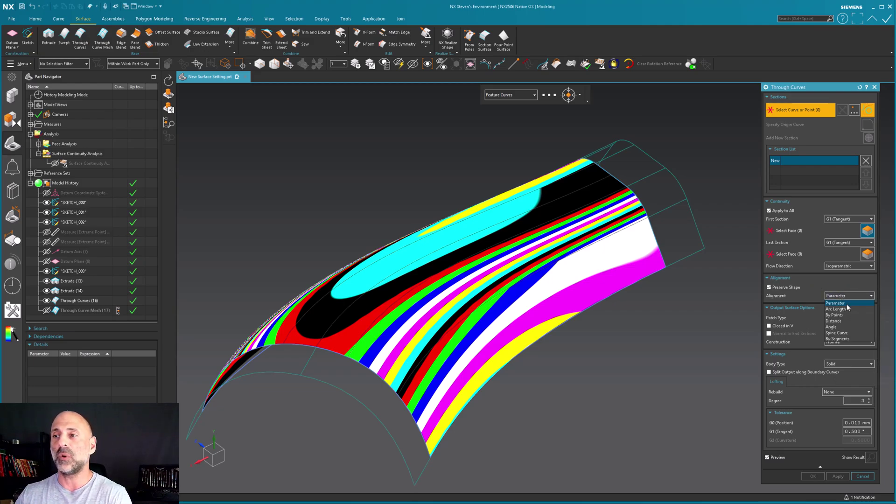